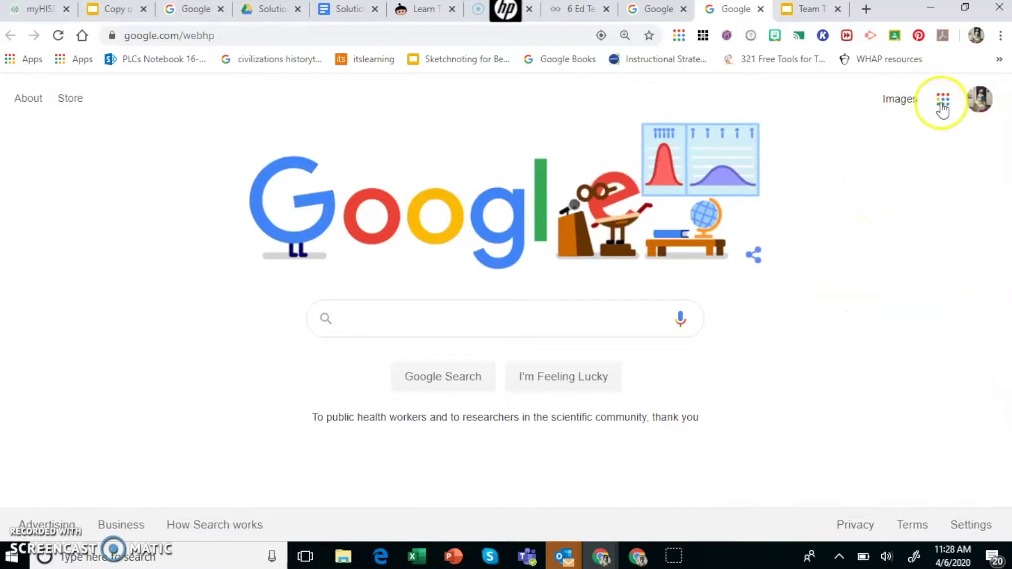
Step: Go to Google Drive from the apps grid and open the Teacher Tech Videos folder
{"action": "left_click", "coordinate": [942, 102]}
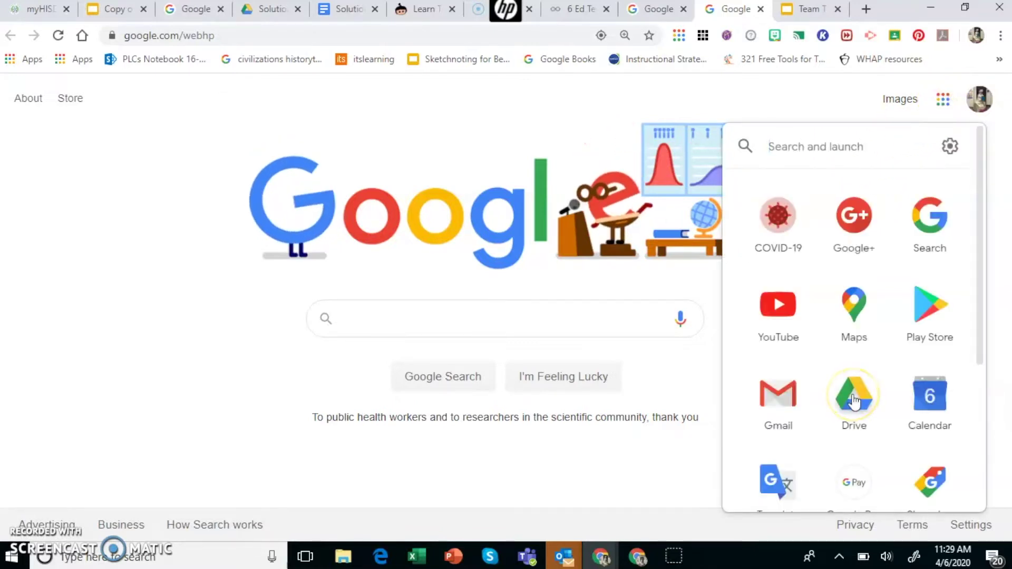
{"action": "left_click", "coordinate": [853, 400]}
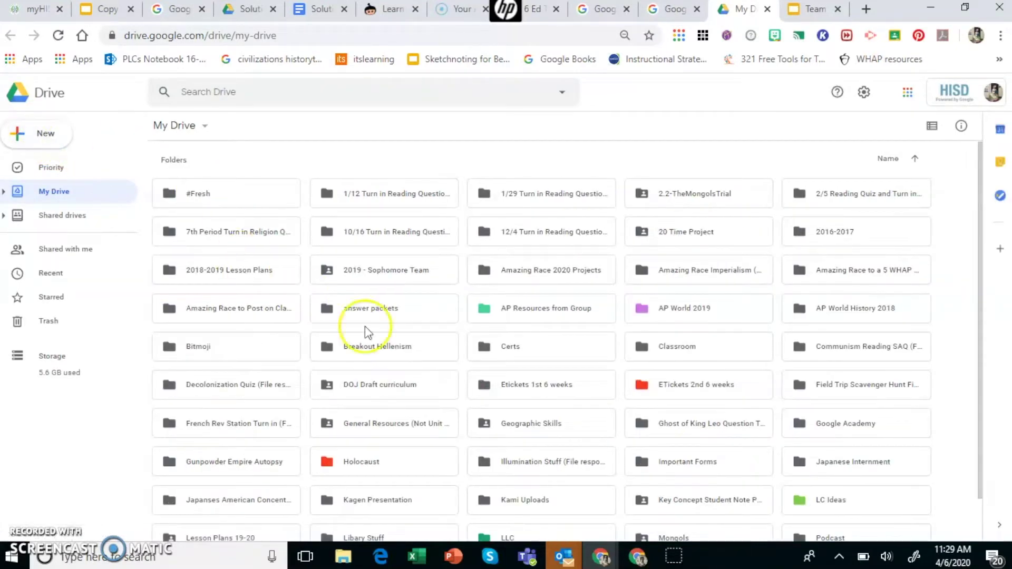
{"action": "scroll", "coordinate": [561, 455], "scroll_direction": "down", "scroll_amount": 1}
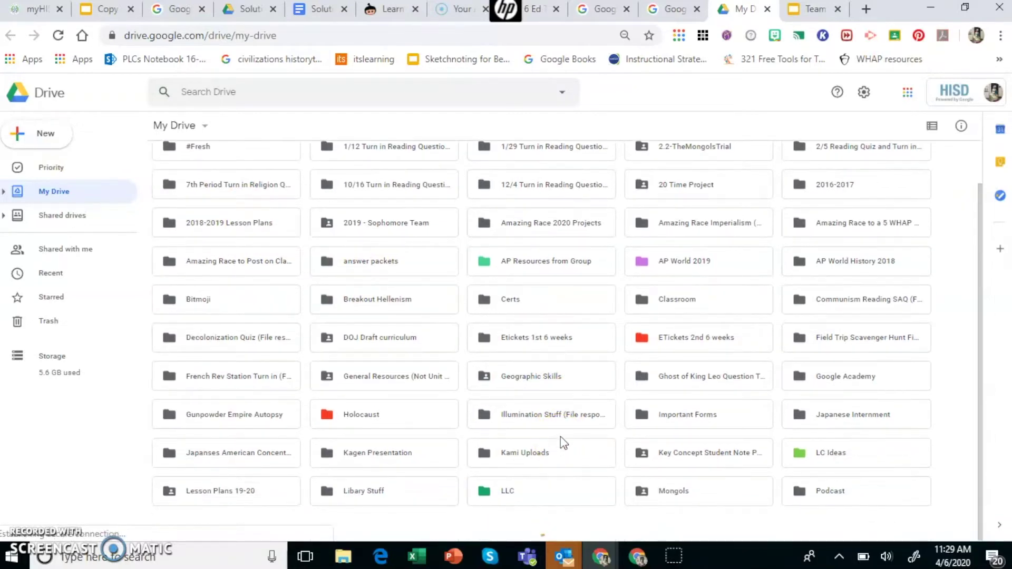
{"action": "scroll", "coordinate": [561, 441], "scroll_direction": "down", "scroll_amount": 5}
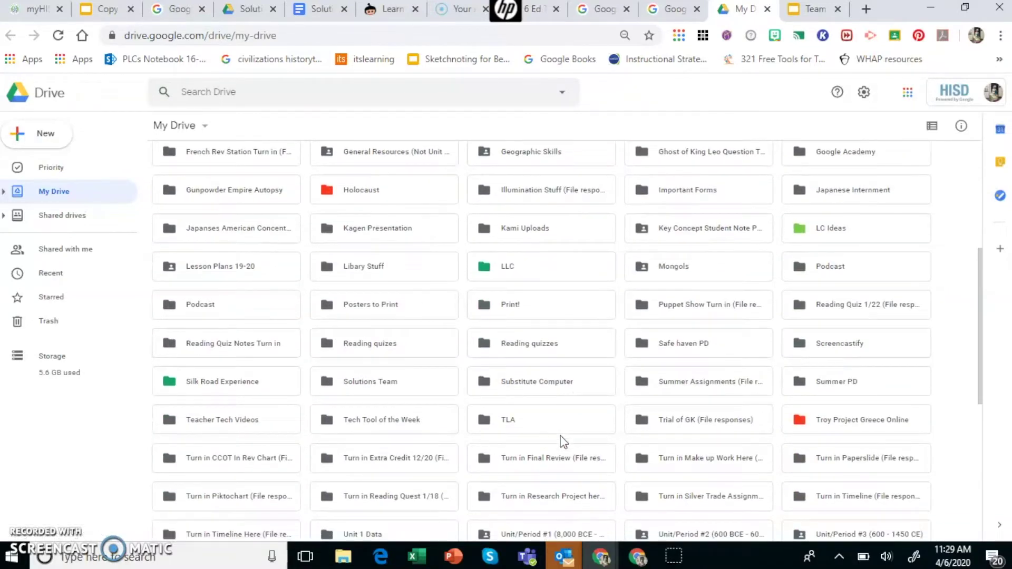
{"action": "double_click", "coordinate": [259, 425]}
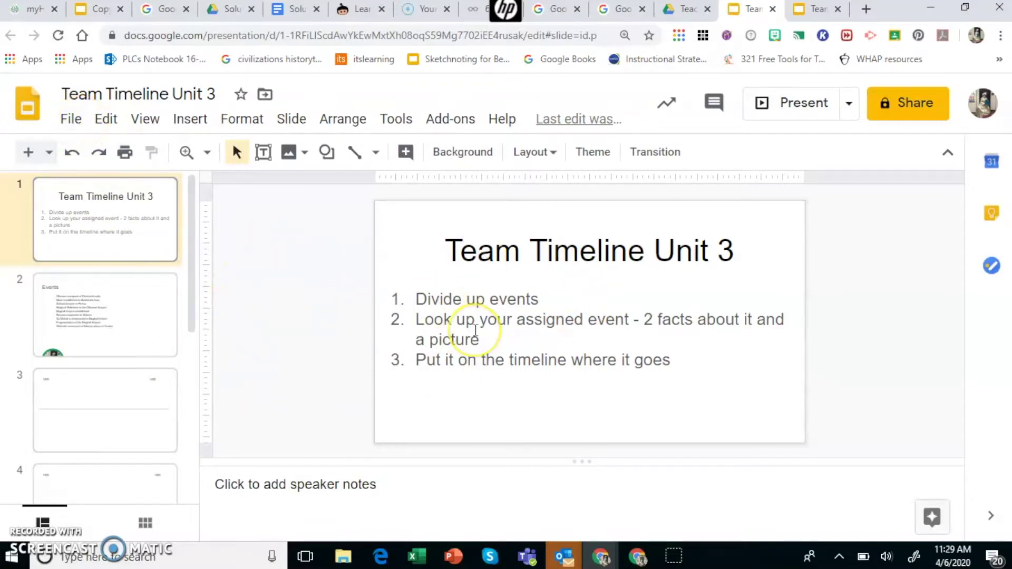
{"action": "left_click", "coordinate": [129, 298]}
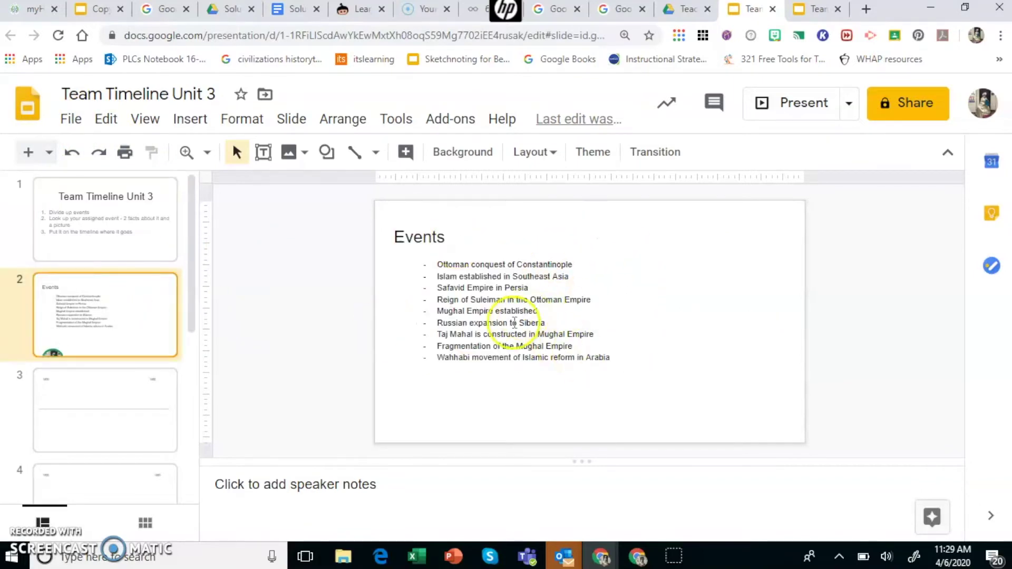
{"action": "left_click", "coordinate": [110, 424]}
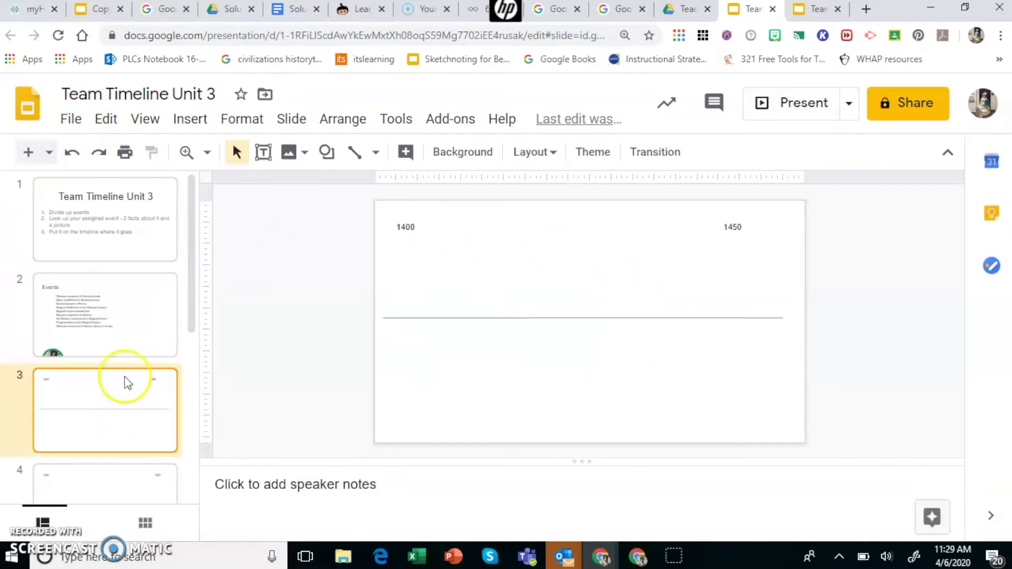
{"action": "left_click", "coordinate": [150, 235]}
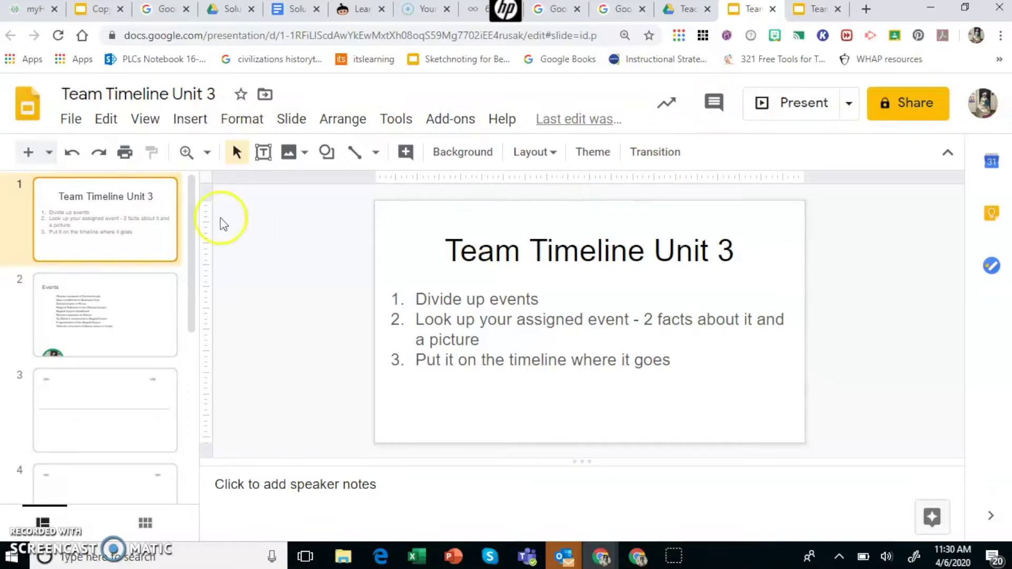
{"action": "left_click", "coordinate": [772, 10]}
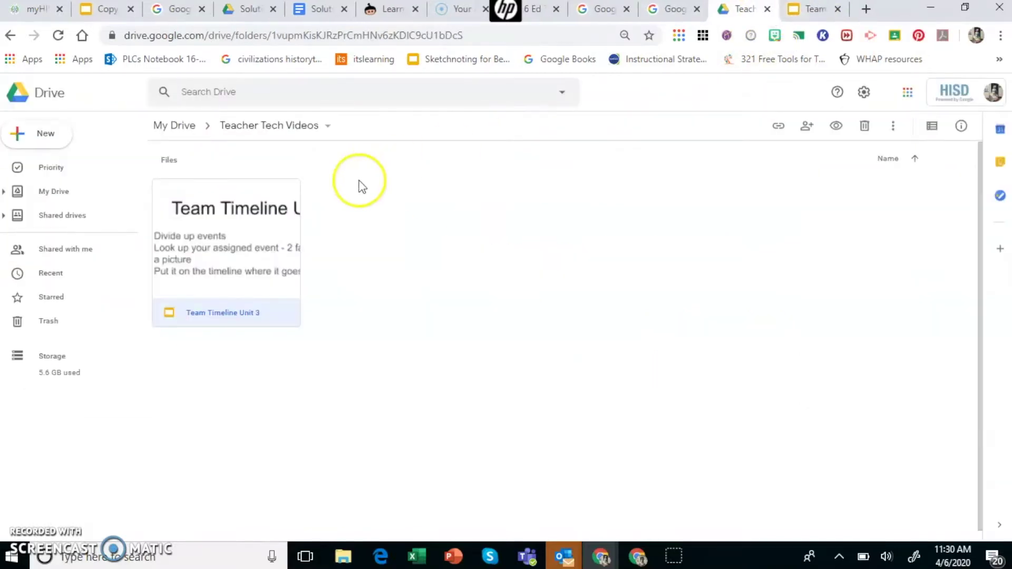
Step: Make a copy of the Team Timeline Unit 3 presentation from its Drive context menu
{"action": "right_click", "coordinate": [207, 315]}
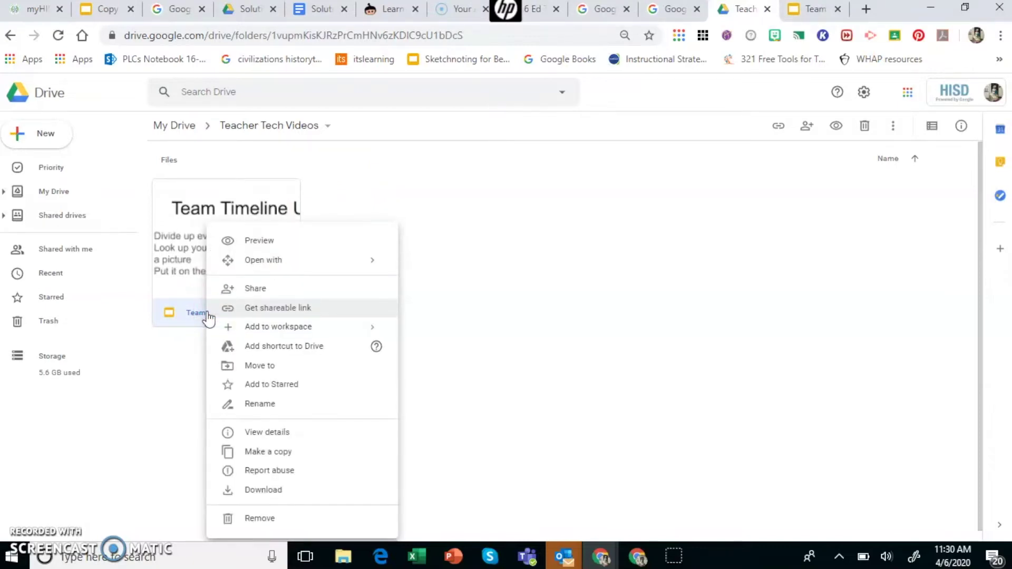
{"action": "left_click", "coordinate": [265, 454]}
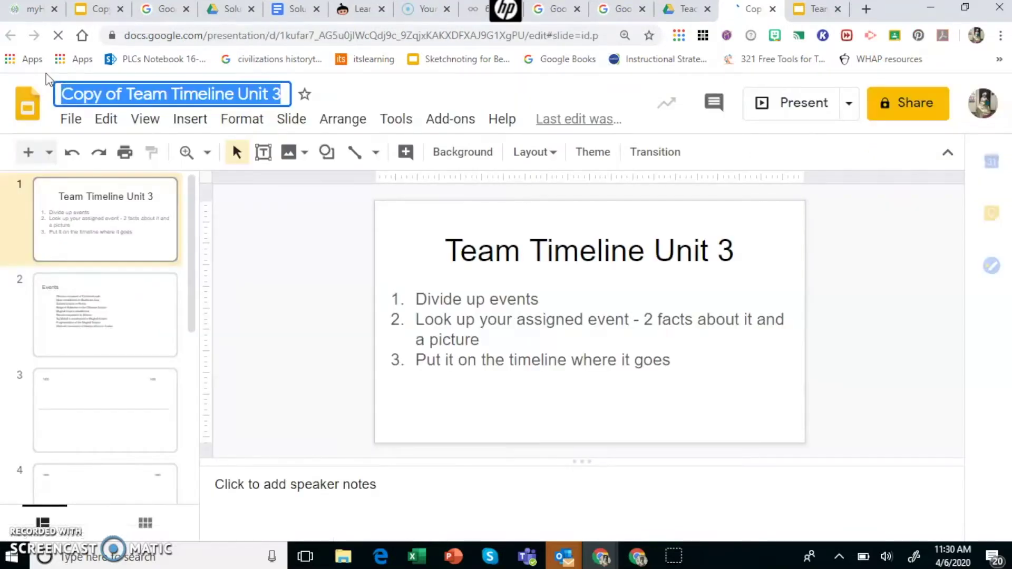
Step: Title the copy 'Team 1 Period 1' and let anyone with the link edit it
{"action": "type", "text": "Team 1"}
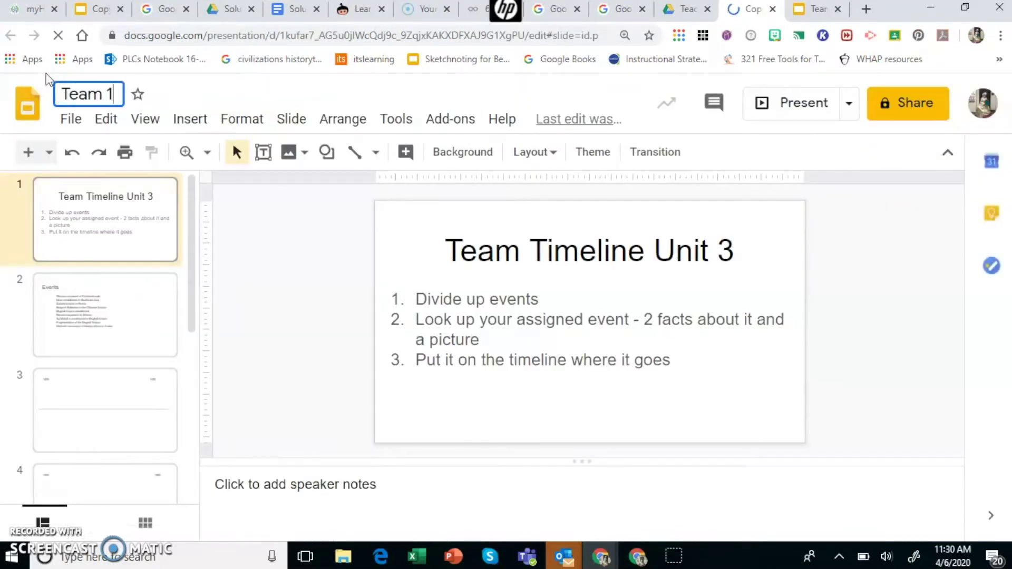
{"action": "type", "text": " Period 1"}
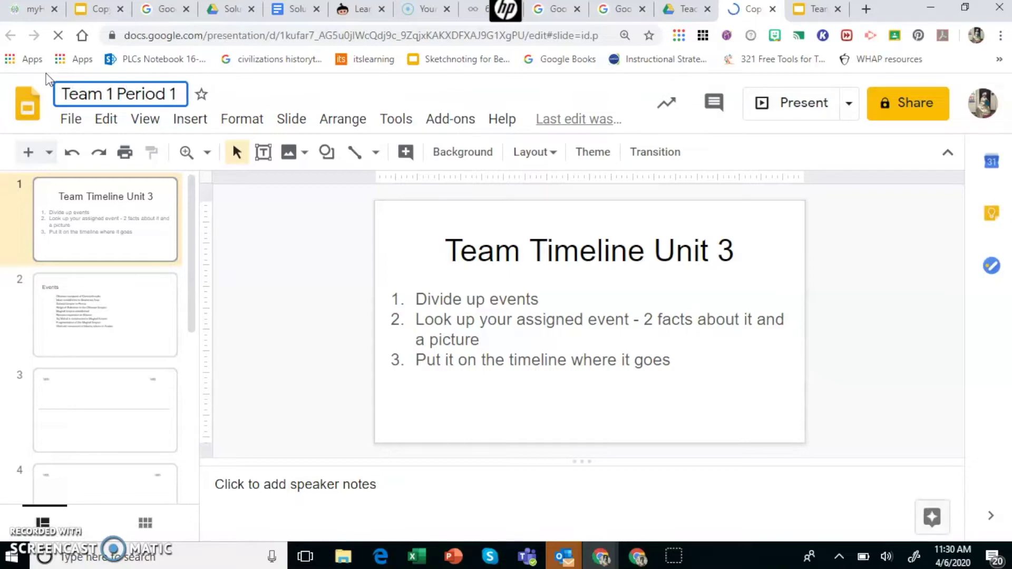
{"action": "key", "text": "Return"}
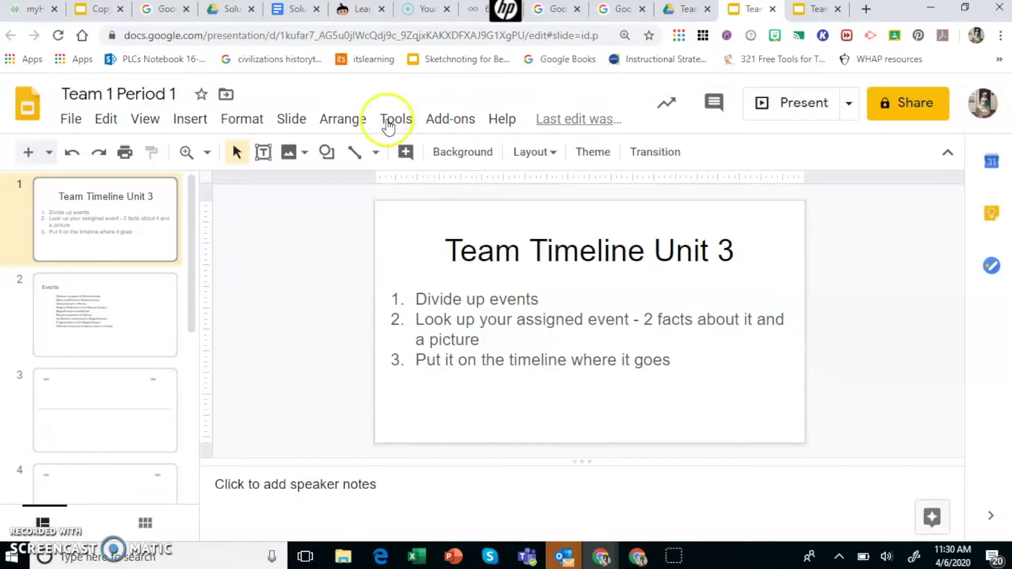
{"action": "left_click", "coordinate": [918, 105]}
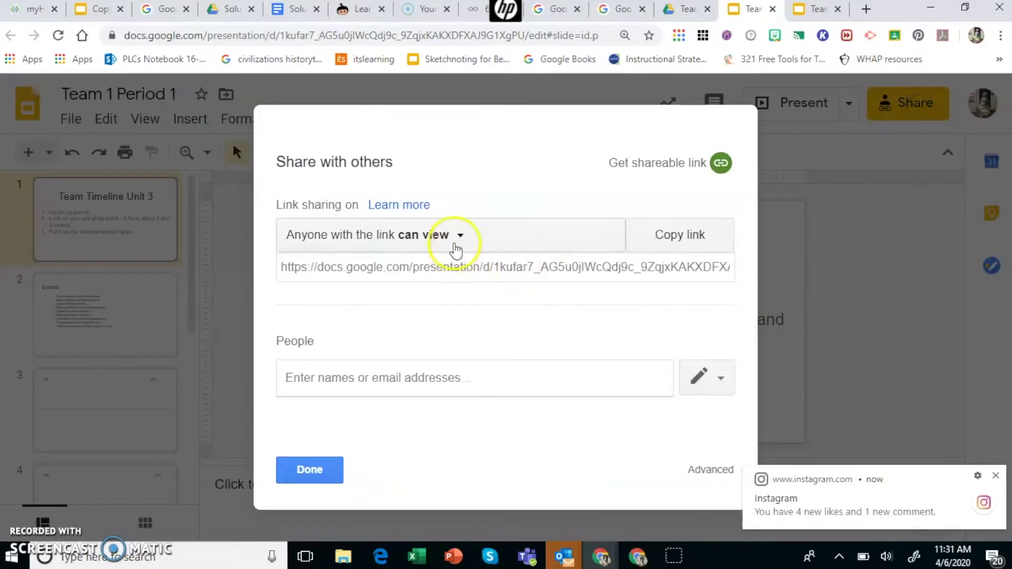
{"action": "left_click", "coordinate": [459, 237]}
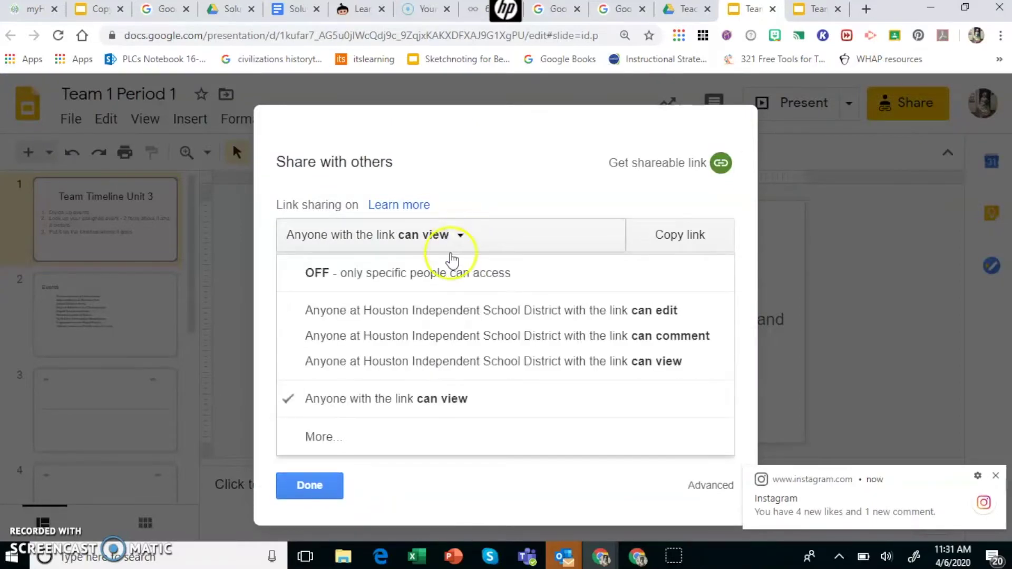
{"action": "left_click", "coordinate": [322, 436]}
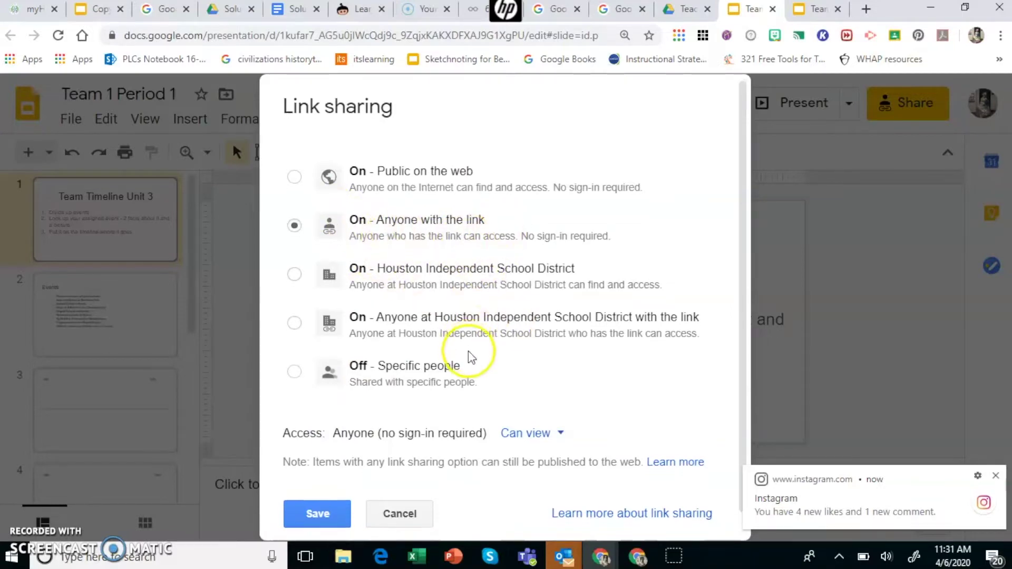
{"action": "scroll", "coordinate": [474, 363], "scroll_direction": "down", "scroll_amount": 1}
{"action": "left_click", "coordinate": [518, 411]}
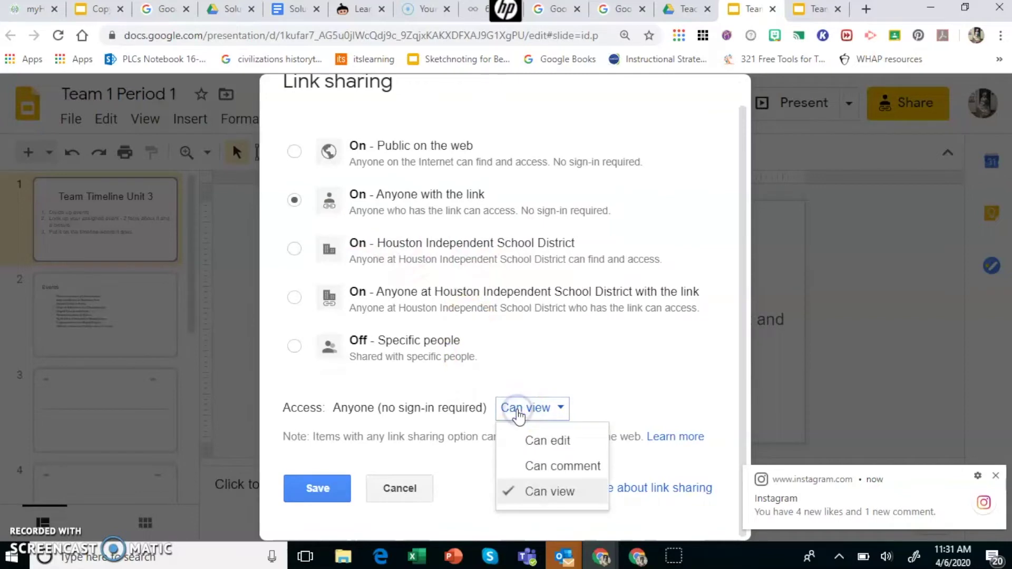
{"action": "left_click", "coordinate": [570, 441]}
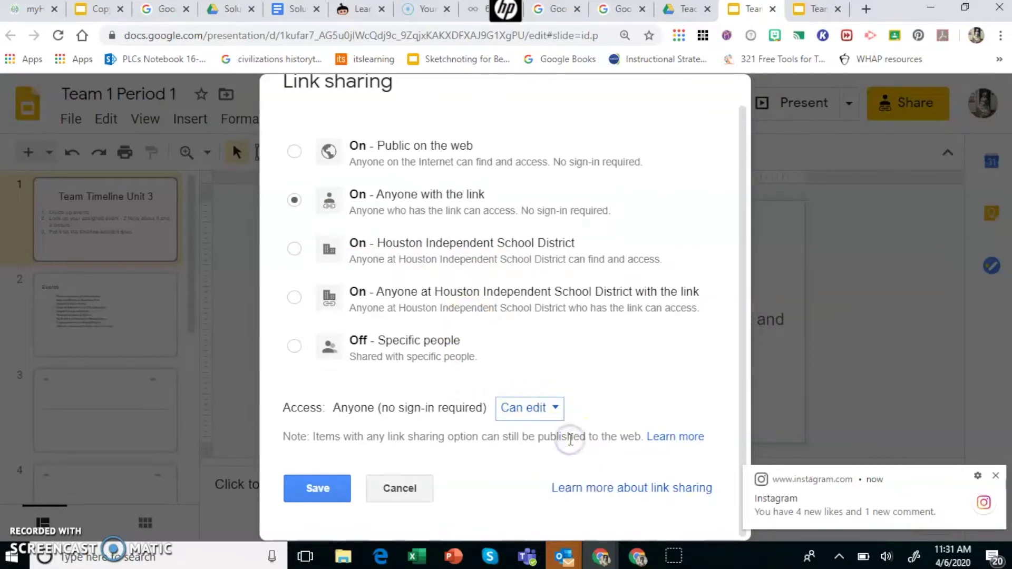
{"action": "left_click", "coordinate": [329, 485]}
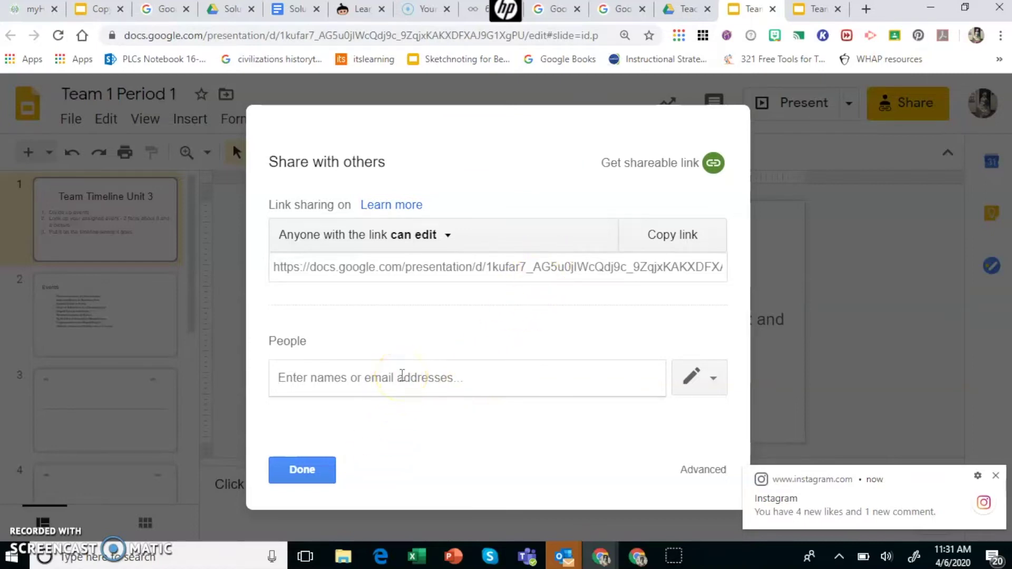
Step: Cancel adding a person to share with, close sharing, and return to the Drive folder
{"action": "type", "text": "m"}
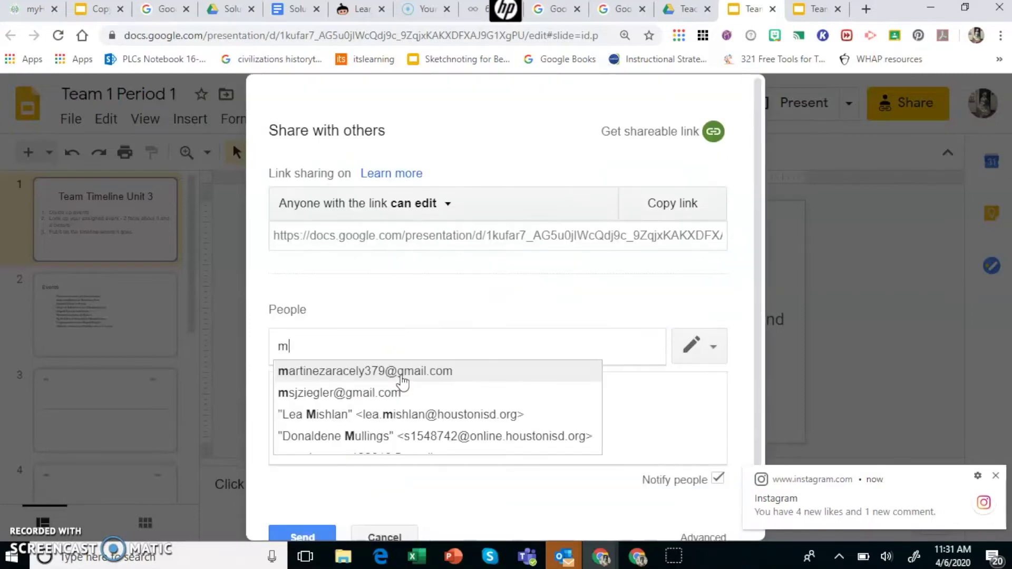
{"action": "type", "text": "isty"}
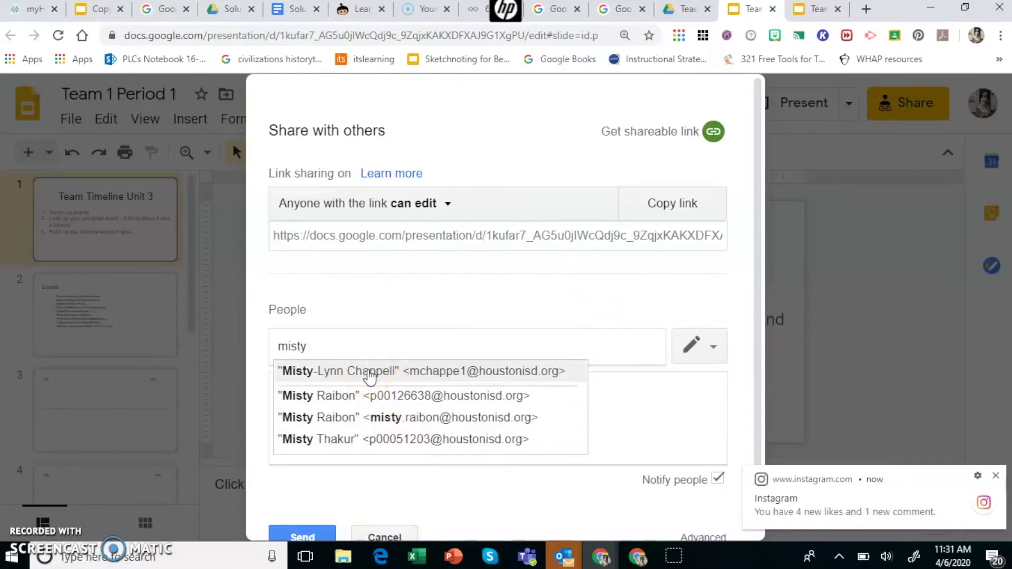
{"action": "left_click", "coordinate": [367, 538]}
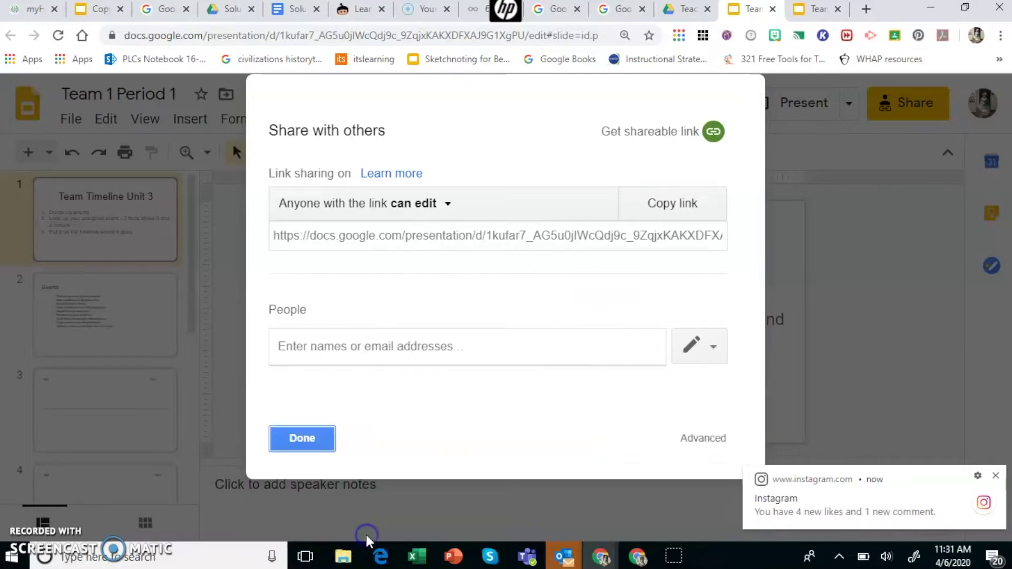
{"action": "left_click", "coordinate": [311, 435]}
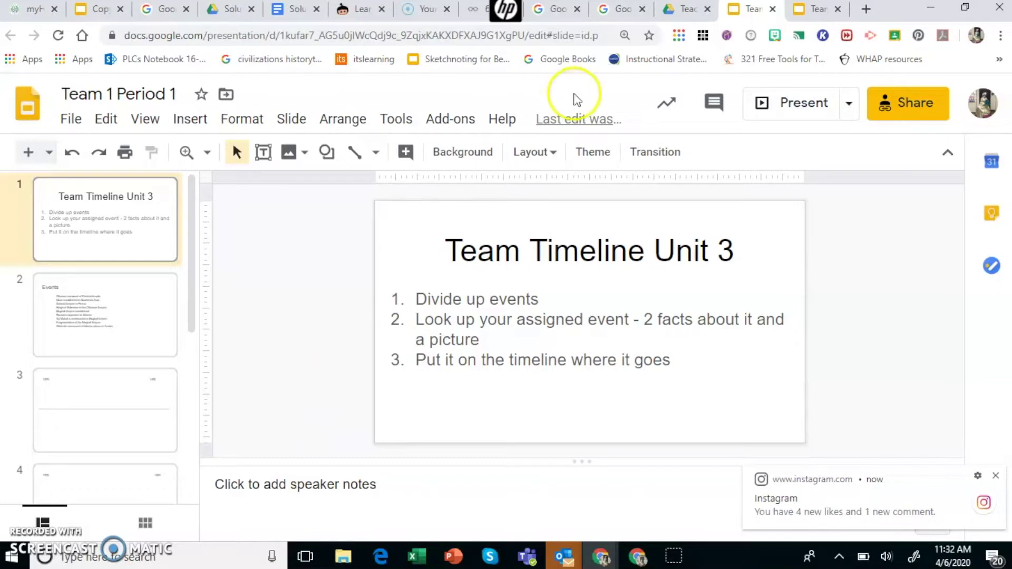
{"action": "left_click", "coordinate": [692, 15]}
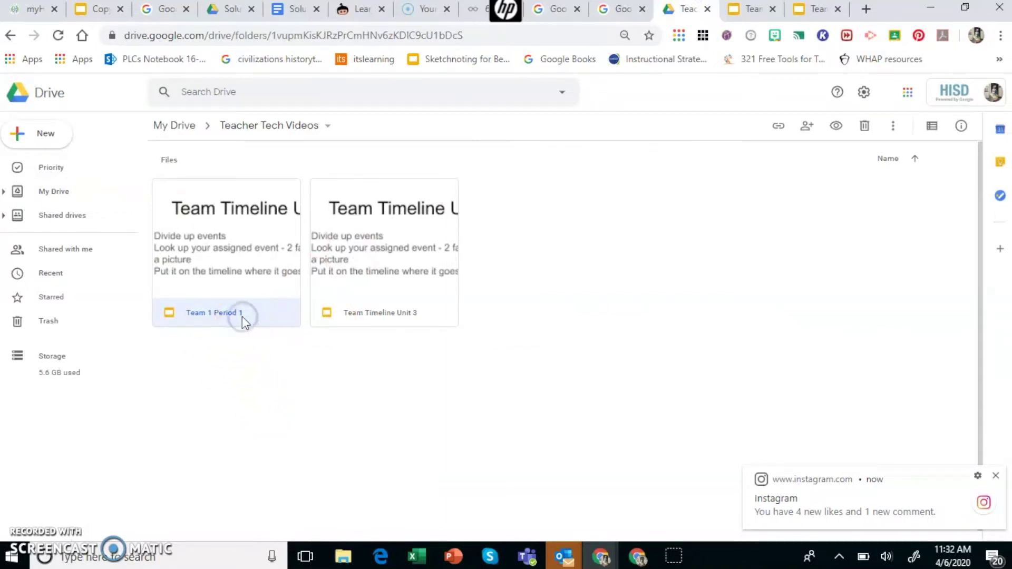
Step: Duplicate Team 1 Period 1 in Teacher Tech Videos and bring up the new copy's actions
{"action": "right_click", "coordinate": [270, 316]}
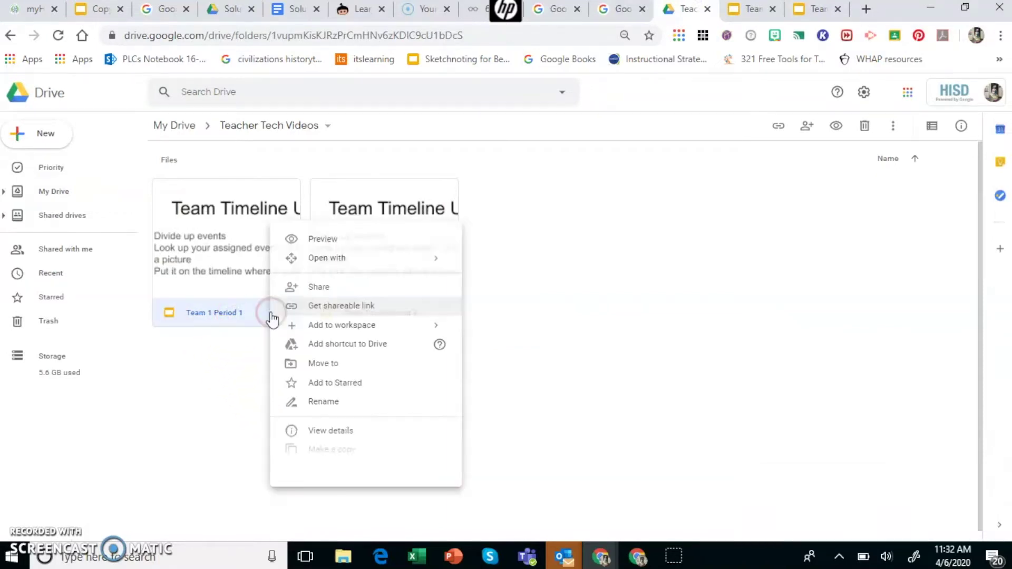
{"action": "left_click", "coordinate": [323, 454]}
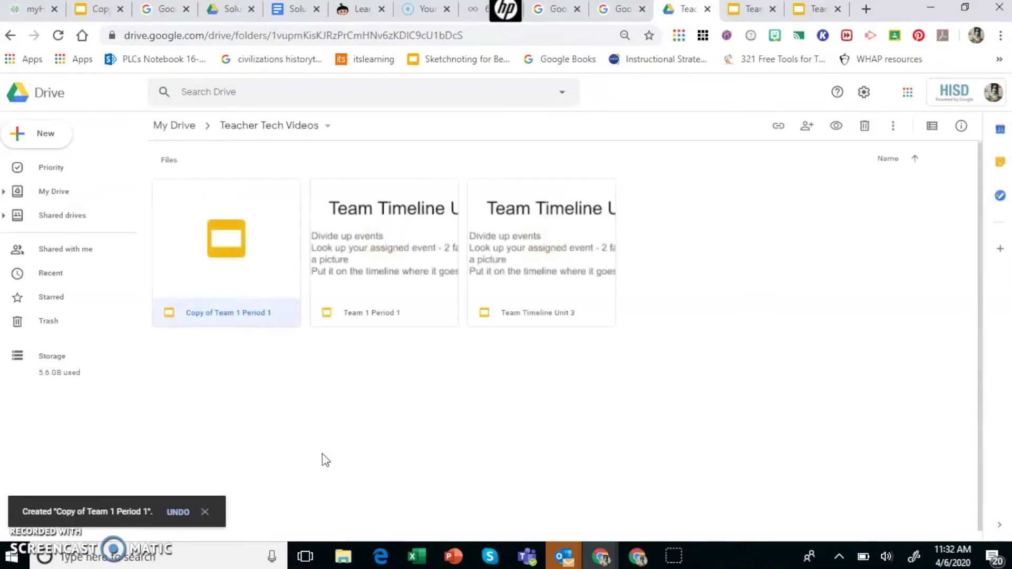
{"action": "right_click", "coordinate": [247, 313]}
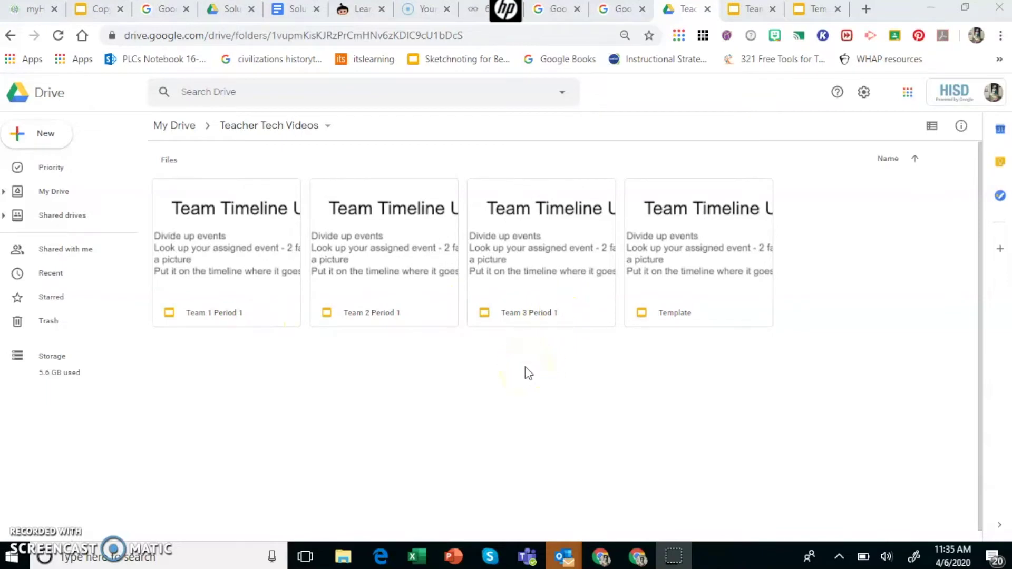
{"action": "left_click", "coordinate": [60, 142]}
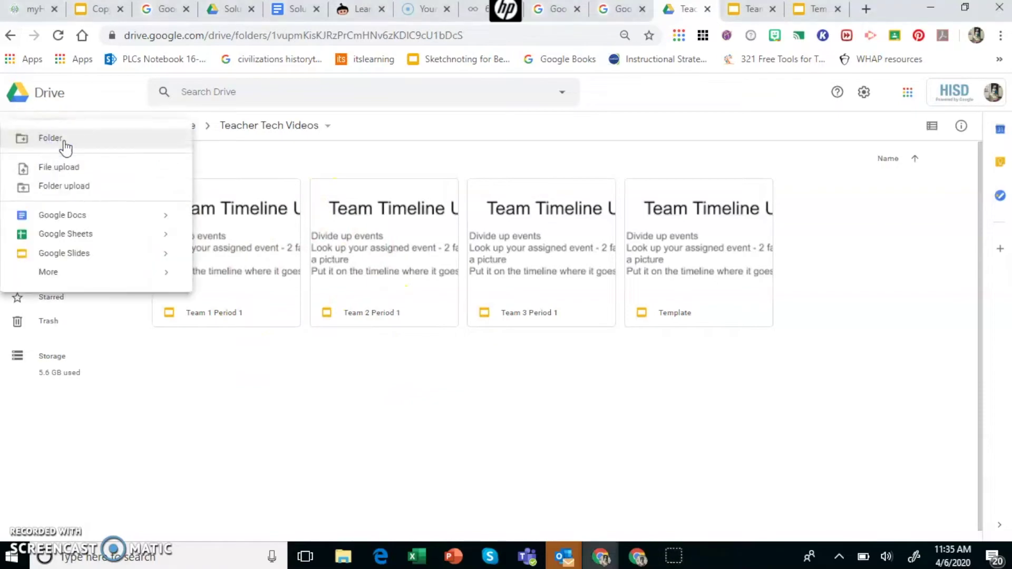
Step: Create a new folder named 'Period 1' inside Teacher Tech Videos
{"action": "left_click", "coordinate": [65, 140]}
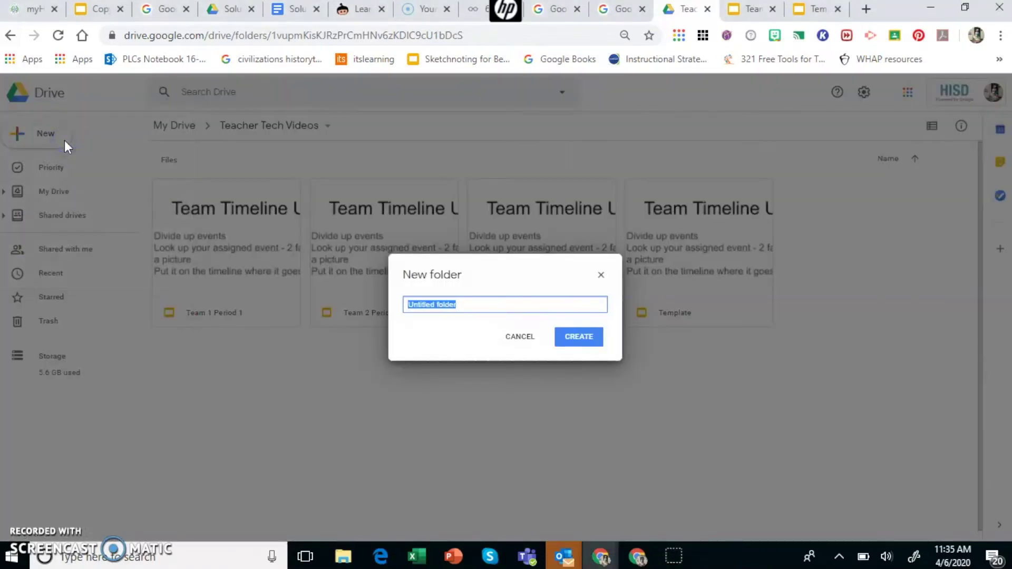
{"action": "type", "text": "Period 1"}
{"action": "key", "text": "Return"}
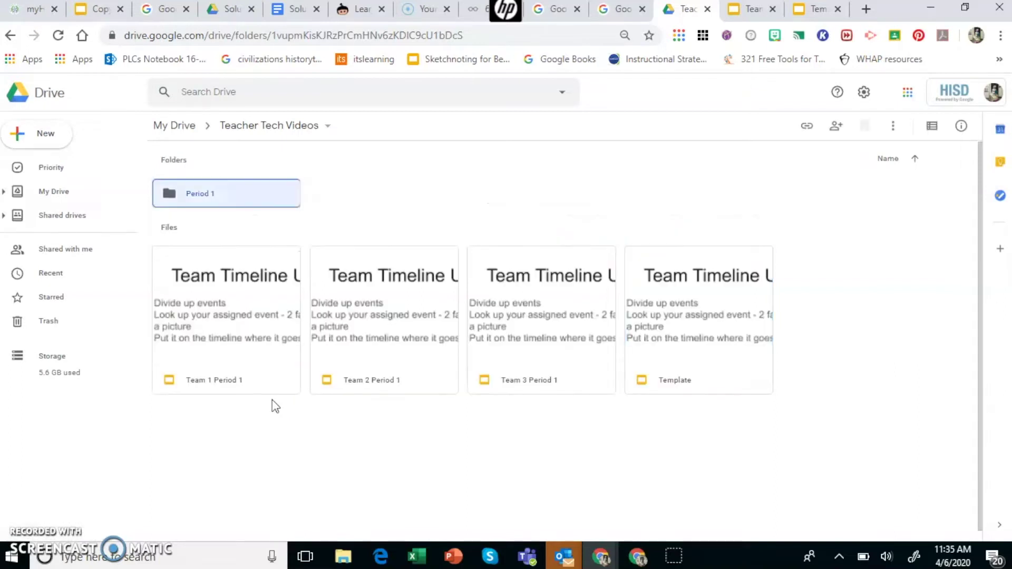
Step: Select the Team 1, Team 2 and Team 3 Period 1 files and move them into Period 1
{"action": "left_click", "coordinate": [262, 382]}
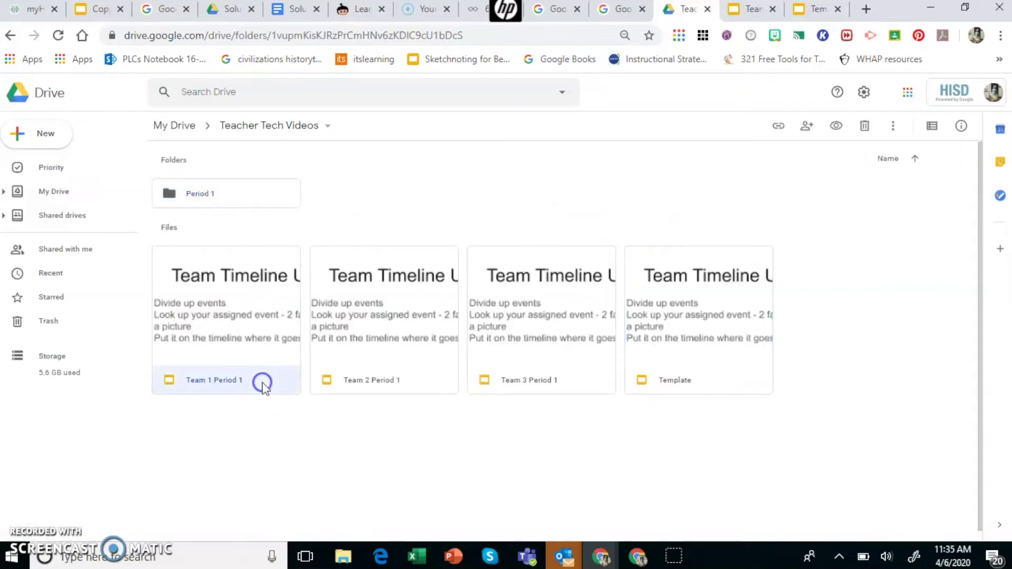
{"action": "left_click", "coordinate": [385, 382], "text": "ctrl"}
{"action": "left_click", "coordinate": [548, 372], "text": "ctrl"}
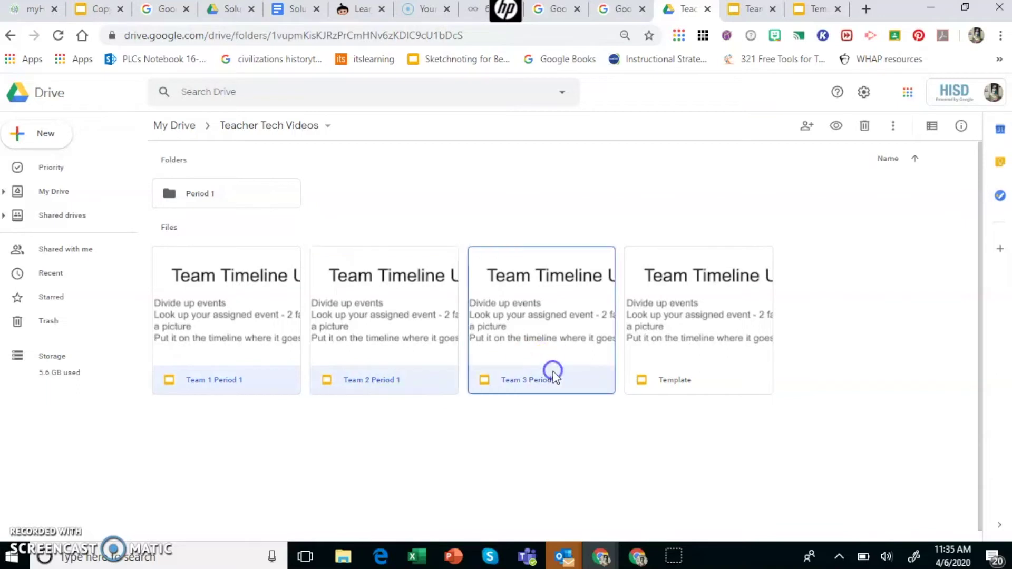
{"action": "left_click_drag", "start_coordinate": [224, 267], "coordinate": [229, 198]}
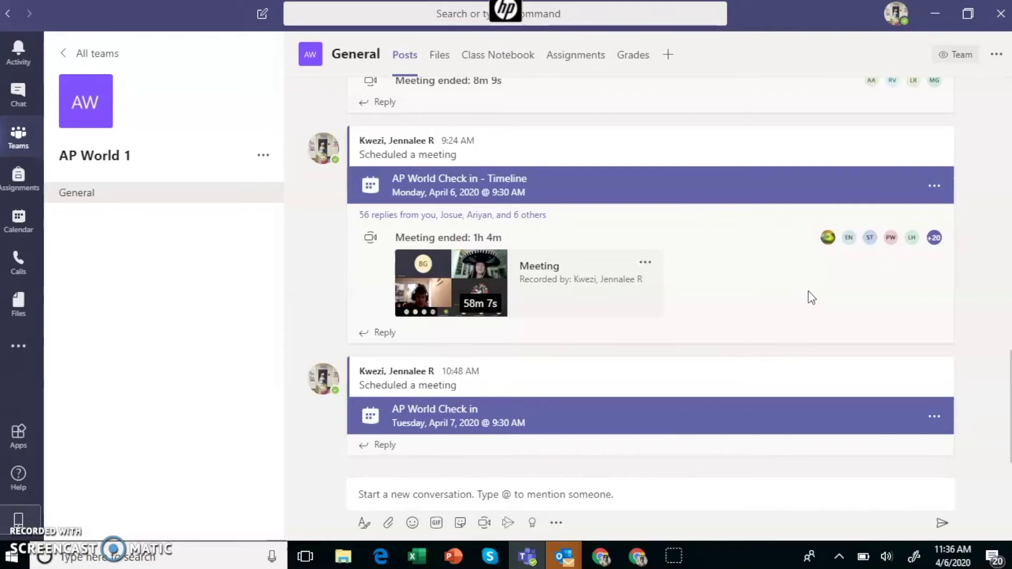
{"action": "left_click", "coordinate": [688, 511]}
Step: Bring Drive back to the front, open the Period 1 folder, and open Team 1 Period 1
{"action": "mouse_move", "coordinate": [605, 562]}
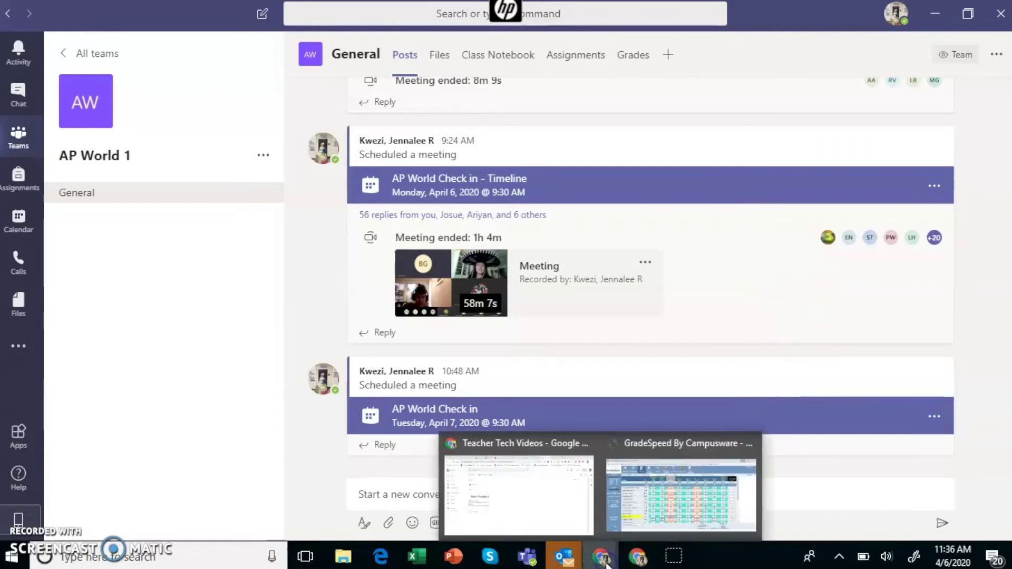
{"action": "left_click", "coordinate": [564, 506]}
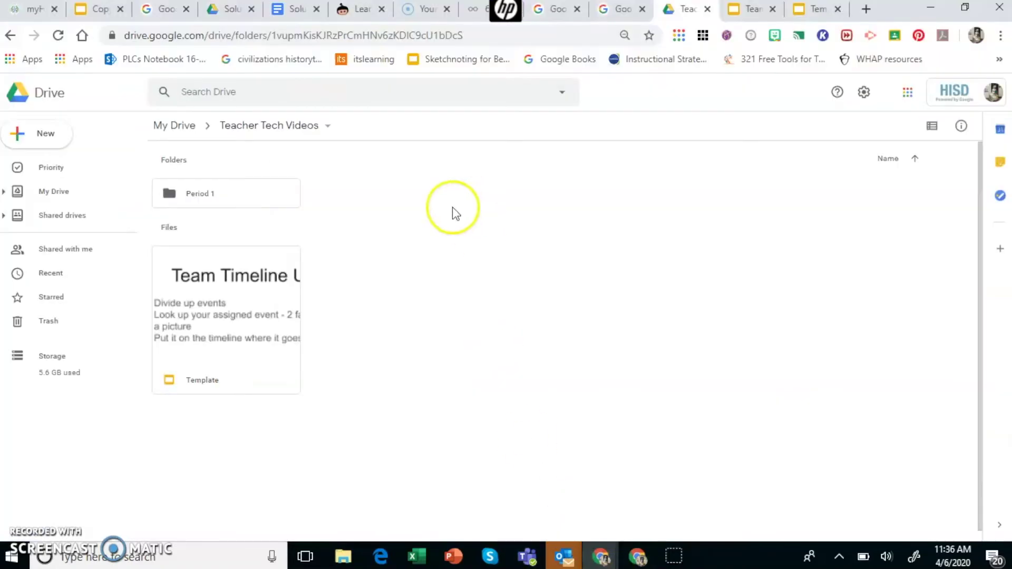
{"action": "double_click", "coordinate": [287, 193]}
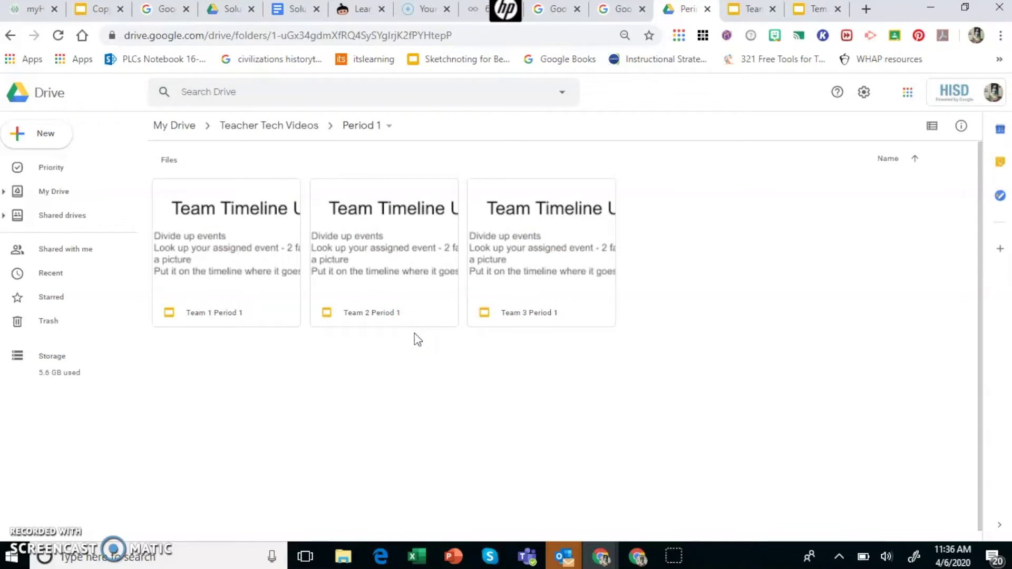
{"action": "double_click", "coordinate": [244, 314]}
Step: Post the comment 'Great job! Make sure you say hello with your fav color' on the title slide
{"action": "left_click", "coordinate": [713, 259]}
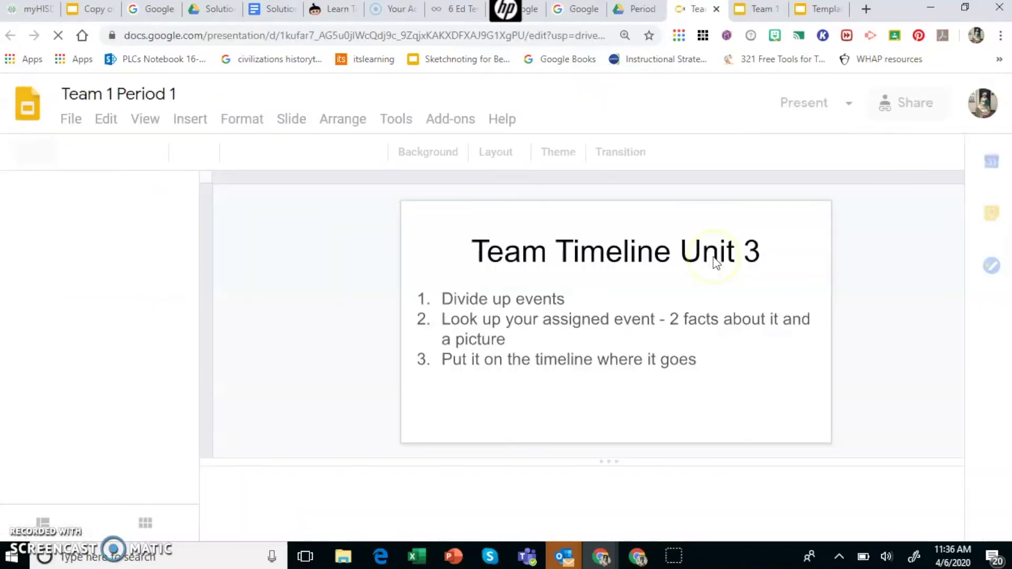
{"action": "left_click", "coordinate": [757, 150]}
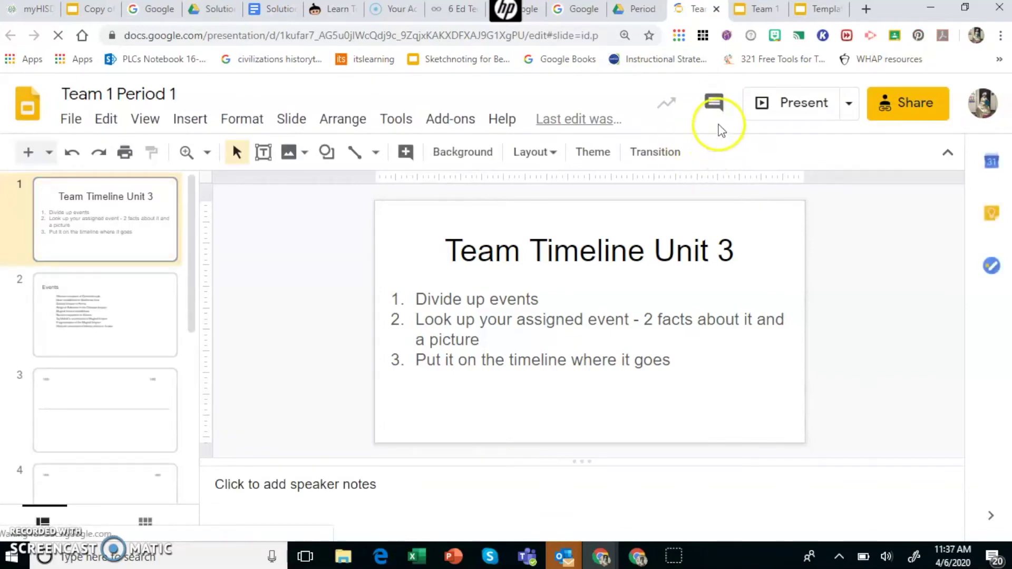
{"action": "left_click", "coordinate": [717, 106]}
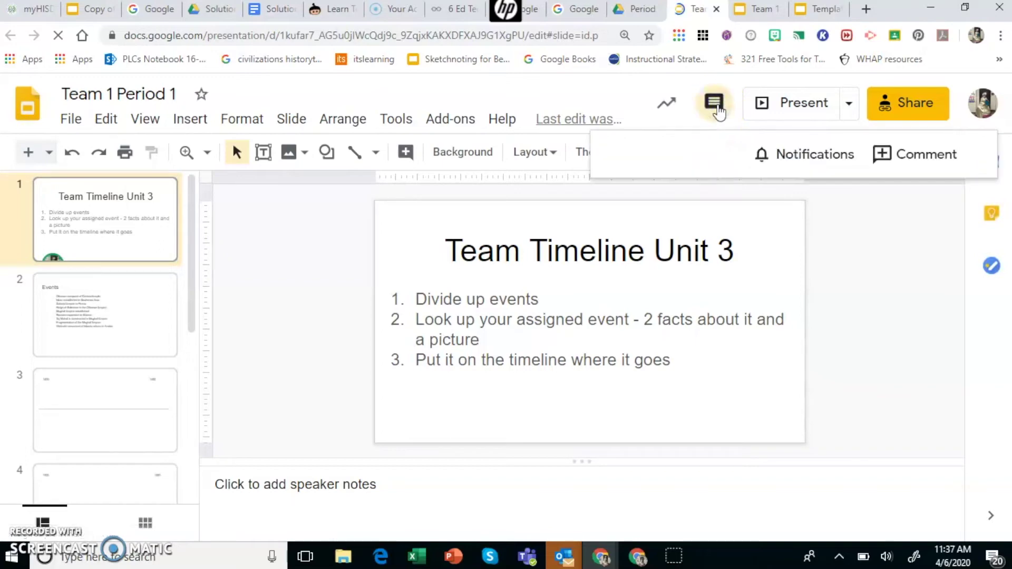
{"action": "left_click", "coordinate": [899, 156]}
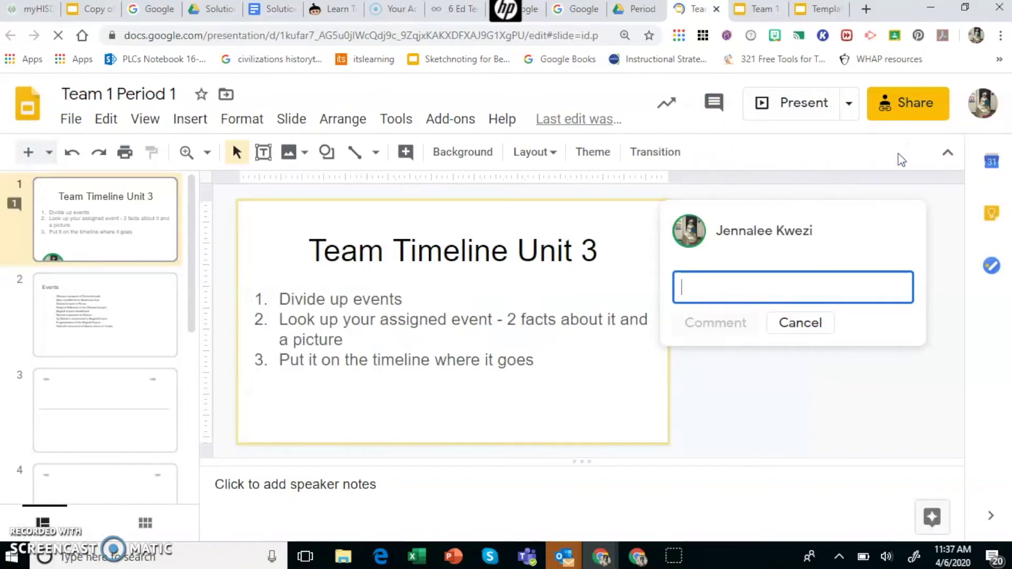
{"action": "type", "text": "Great job"}
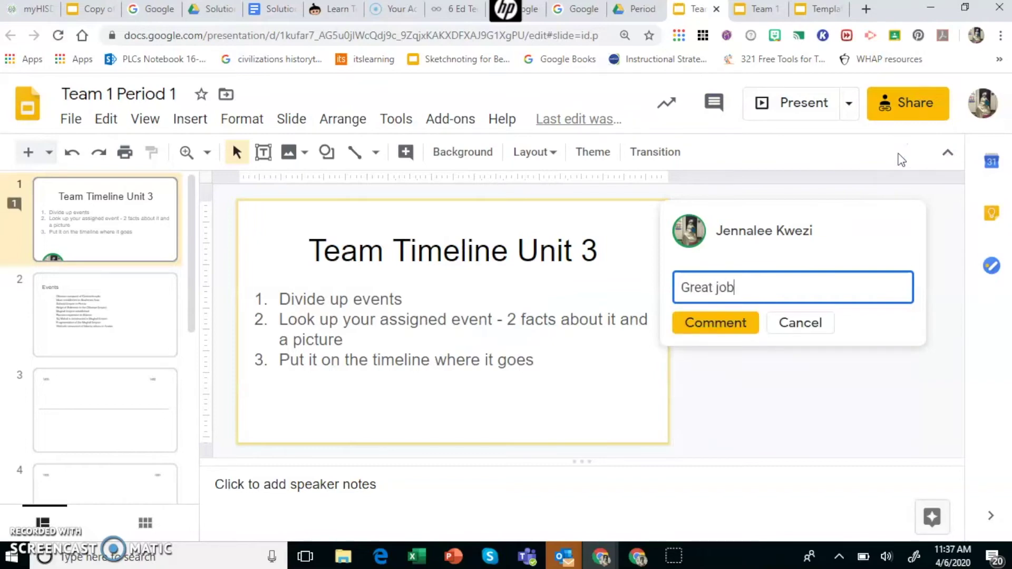
{"action": "type", "text": "!  Make sure you "}
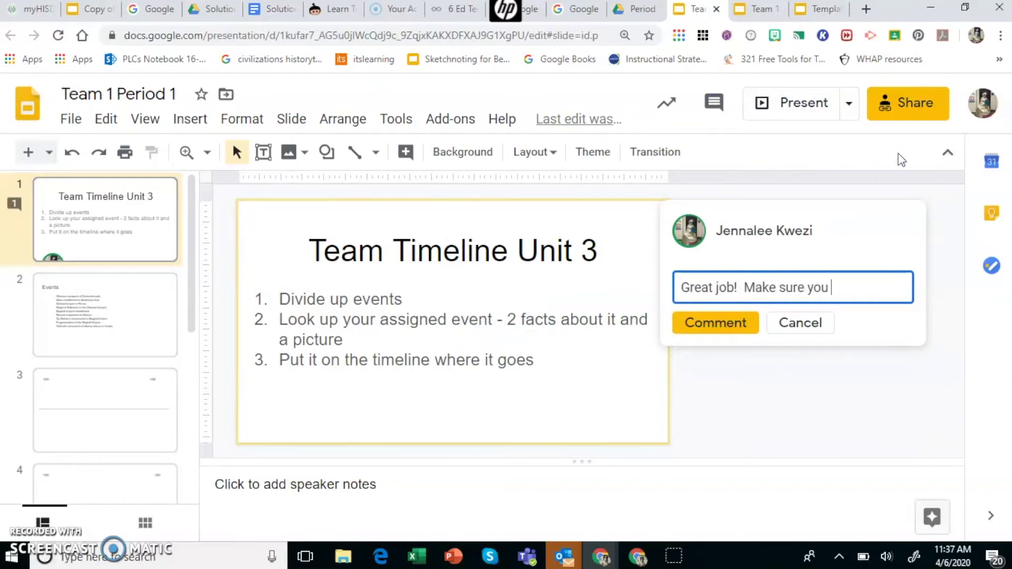
{"action": "type", "text": "say hell"}
{"action": "type", "text": "o with your "}
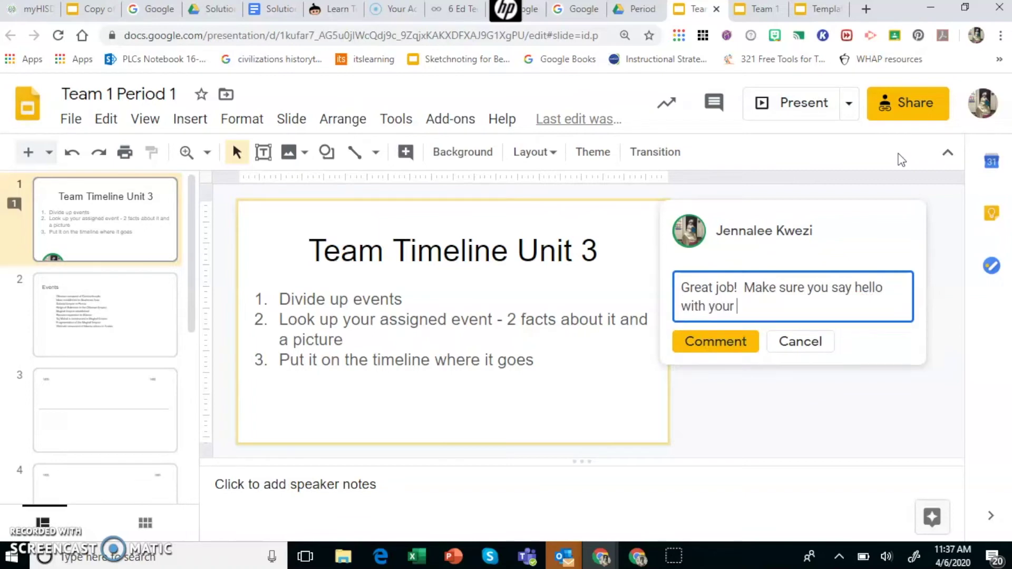
{"action": "type", "text": "fav color"}
{"action": "left_click", "coordinate": [735, 343]}
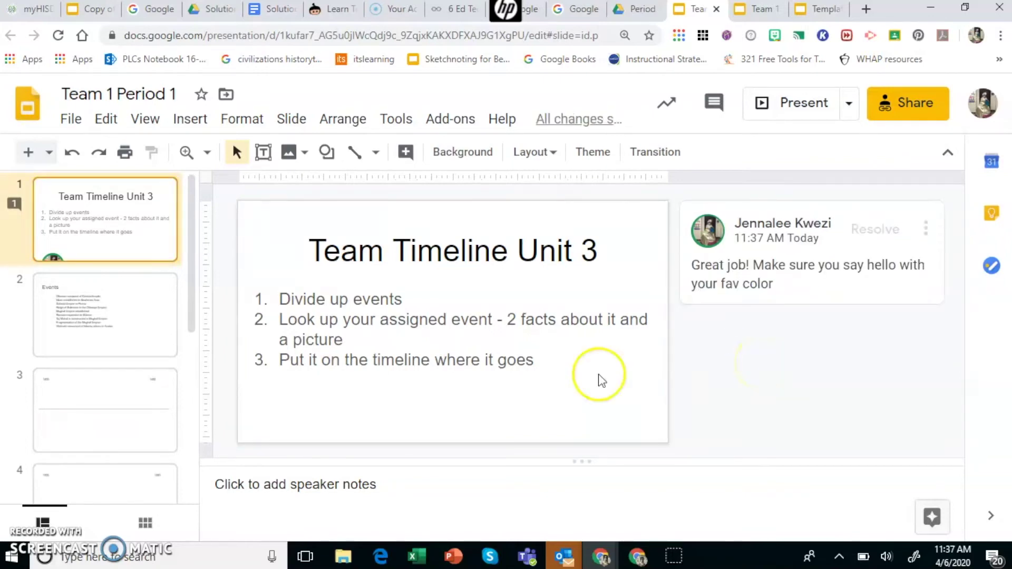
Step: Check slide 3 and the comment history, then display the Events slide
{"action": "left_click", "coordinate": [150, 410]}
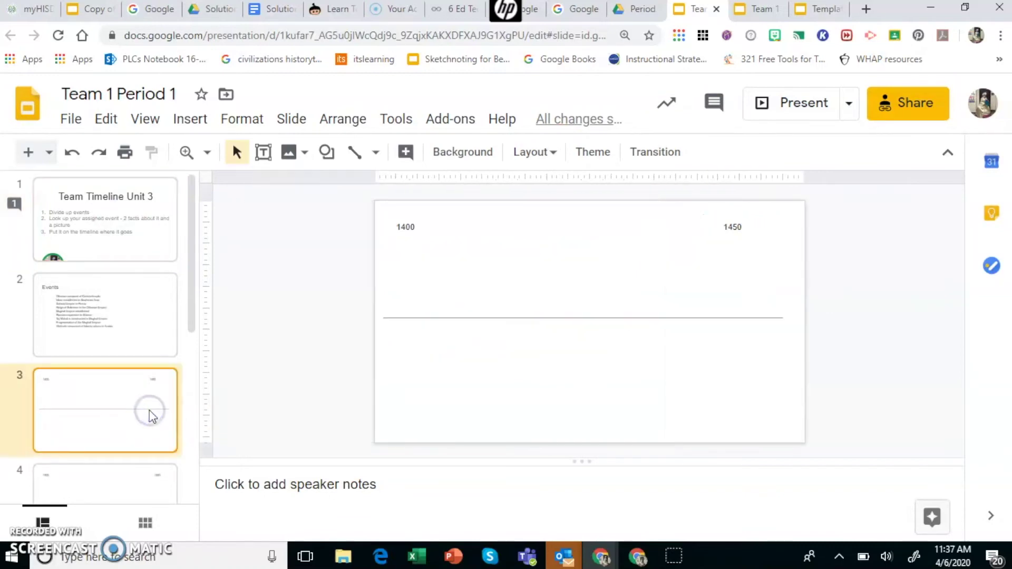
{"action": "left_click", "coordinate": [724, 109]}
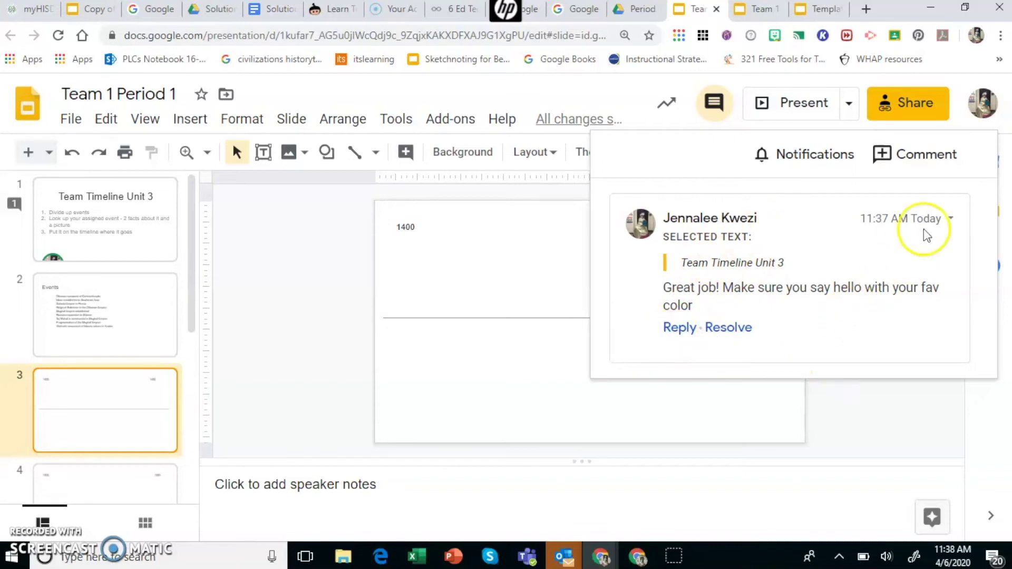
{"action": "left_click", "coordinate": [920, 162]}
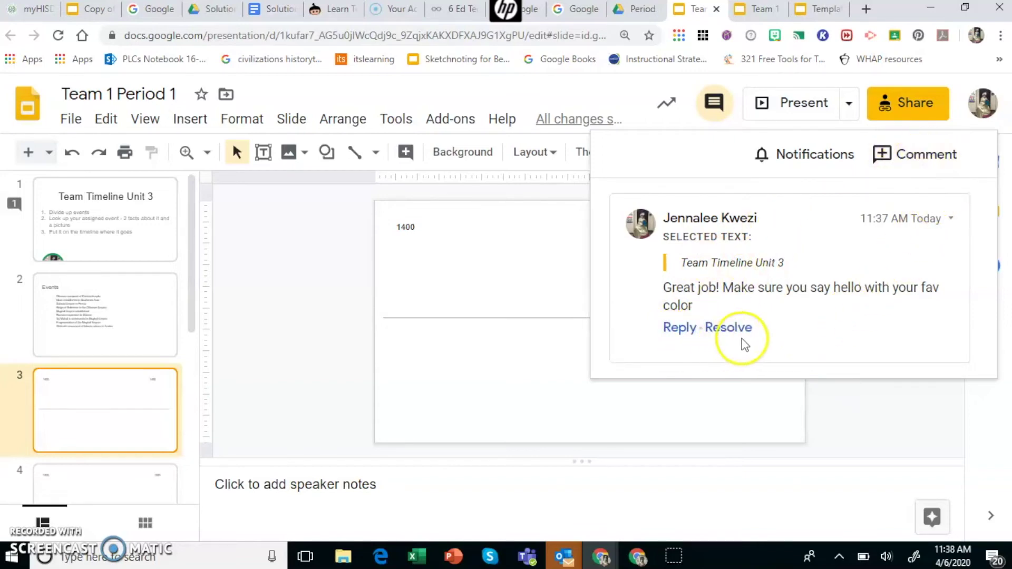
{"action": "left_click", "coordinate": [157, 310]}
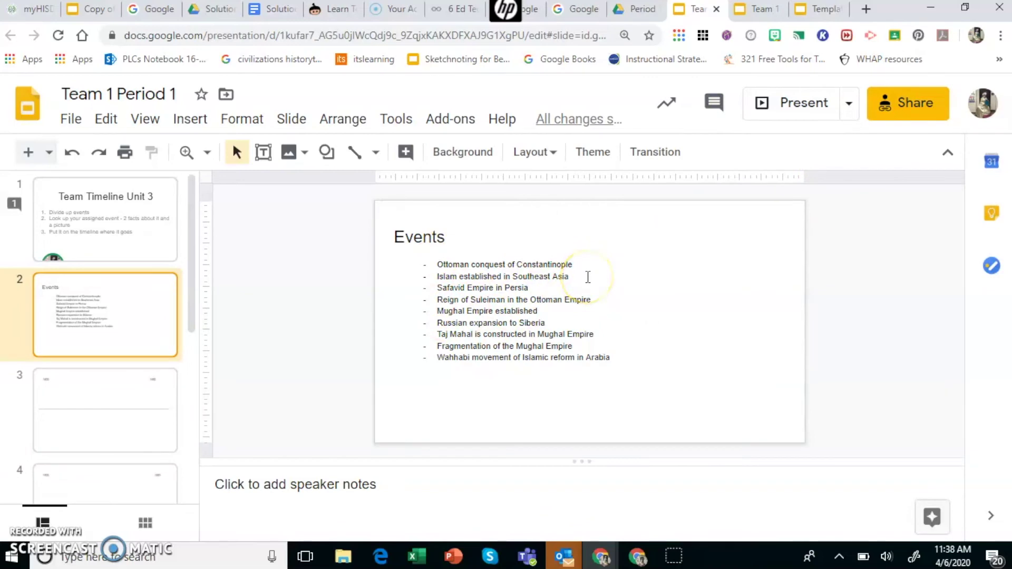
Step: Highlight the first two events on the Events slide, then go back to the title slide
{"action": "left_click_drag", "start_coordinate": [588, 277], "coordinate": [436, 264]}
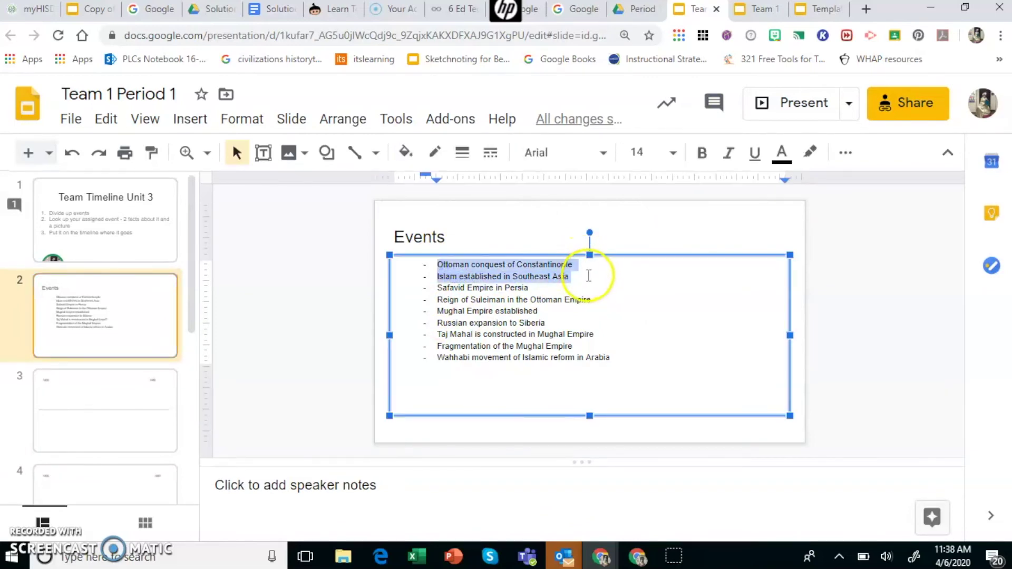
{"action": "left_click", "coordinate": [223, 311]}
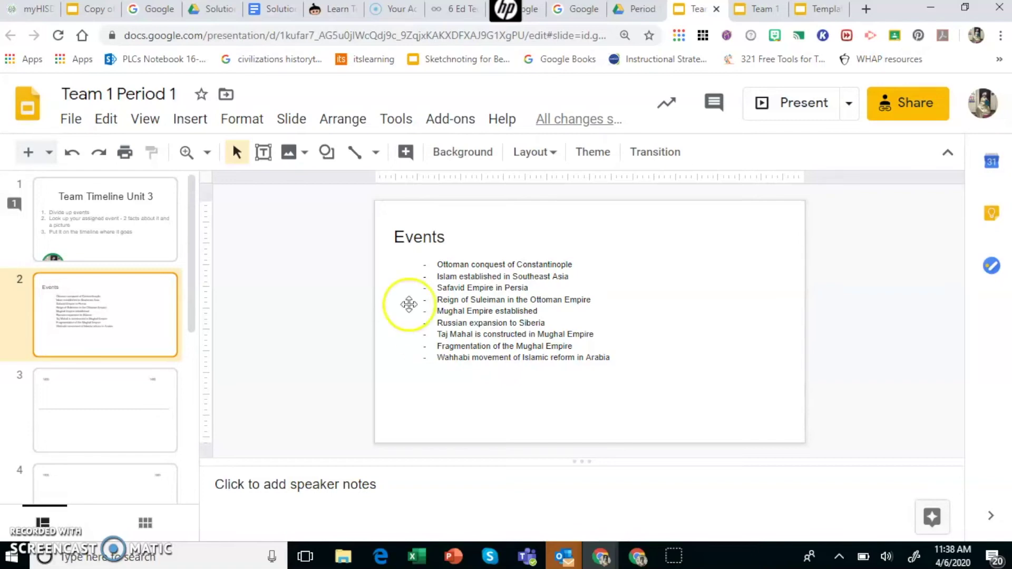
{"action": "left_click", "coordinate": [140, 219]}
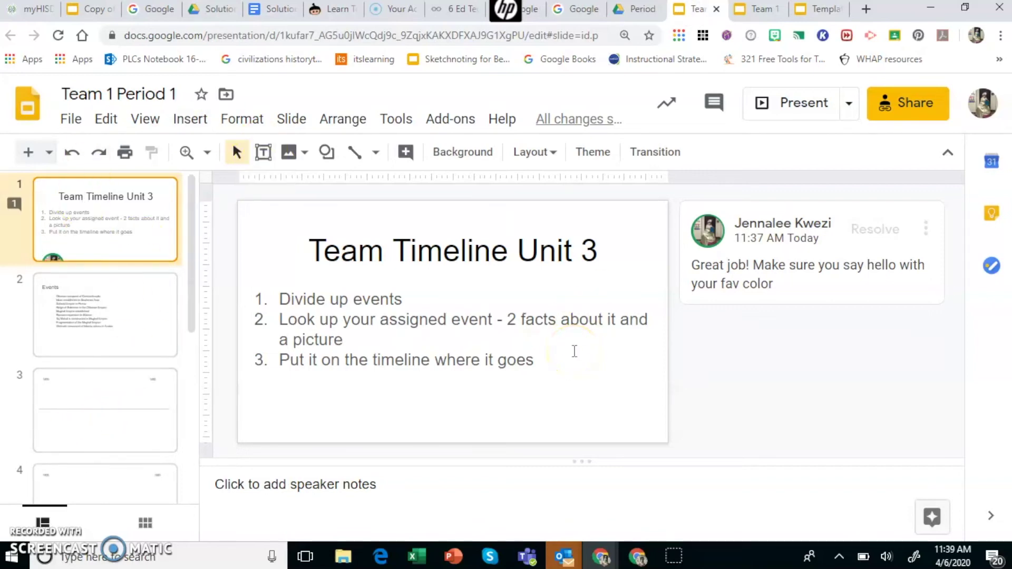
Step: Return to the Period 1 folder in Drive and open the Team 2 Period 1 presentation
{"action": "left_click", "coordinate": [630, 14]}
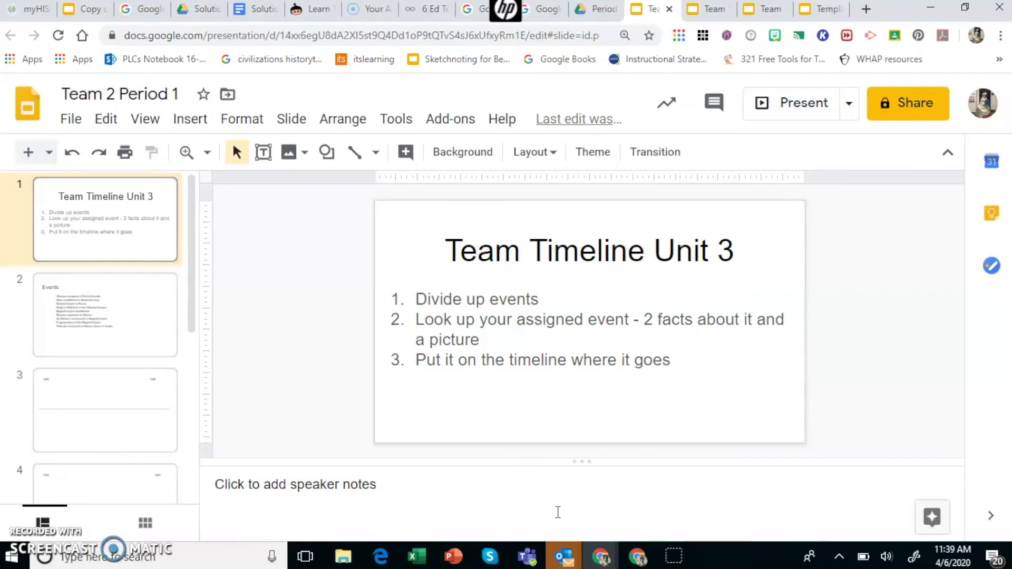
{"action": "left_click", "coordinate": [865, 355]}
{"action": "left_click", "coordinate": [285, 326]}
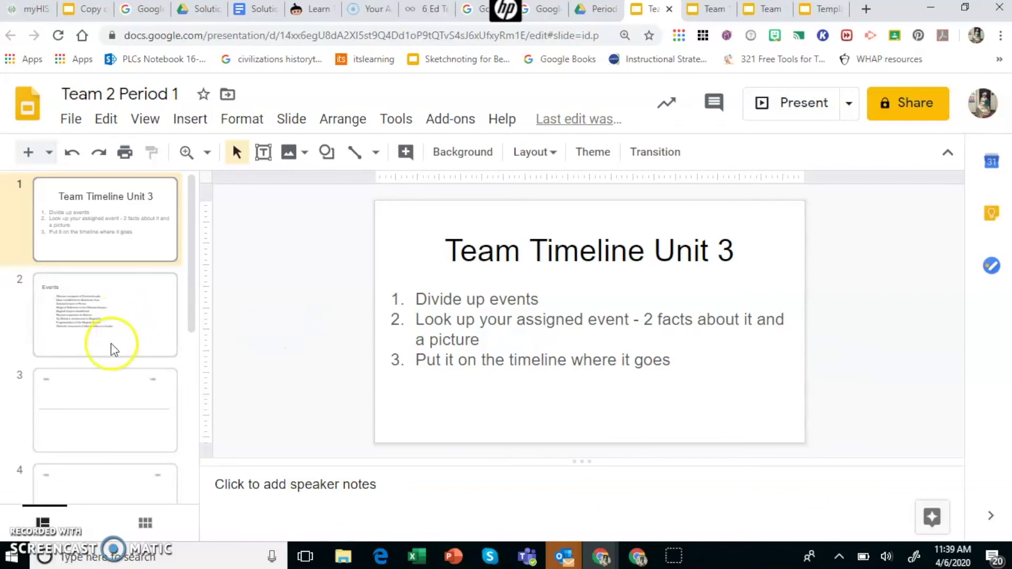
Step: Review the seven slides in the filmstrip, then insert a new blank slide as slide 2
{"action": "scroll", "coordinate": [111, 344], "scroll_direction": "down", "scroll_amount": 6}
{"action": "scroll", "coordinate": [111, 344], "scroll_direction": "up", "scroll_amount": 6}
{"action": "scroll", "coordinate": [111, 348], "scroll_direction": "down", "scroll_amount": 5}
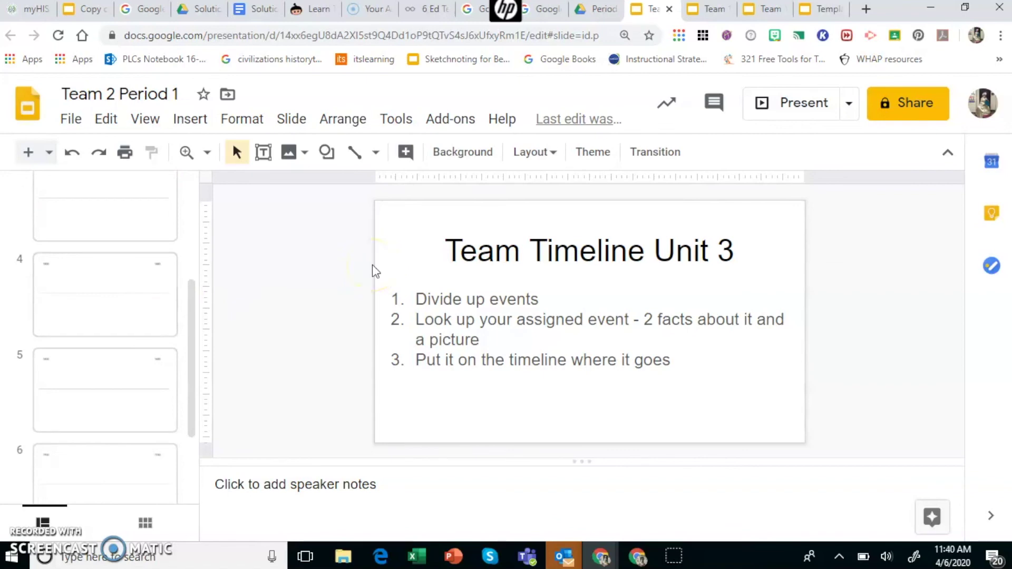
{"action": "scroll", "coordinate": [175, 252], "scroll_direction": "up", "scroll_amount": 3}
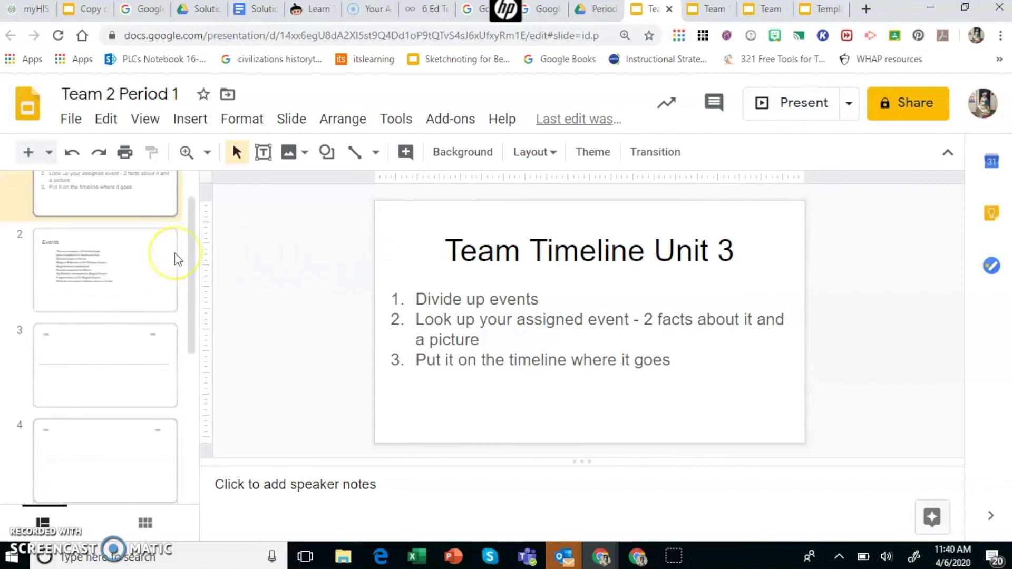
{"action": "scroll", "coordinate": [175, 252], "scroll_direction": "up", "scroll_amount": 1}
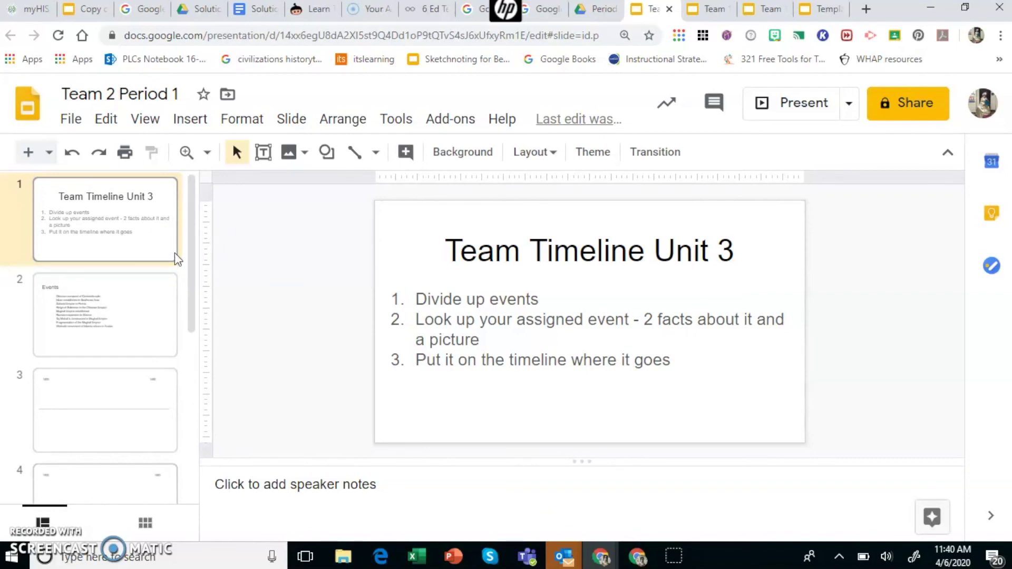
{"action": "scroll", "coordinate": [175, 252], "scroll_direction": "down", "scroll_amount": 5}
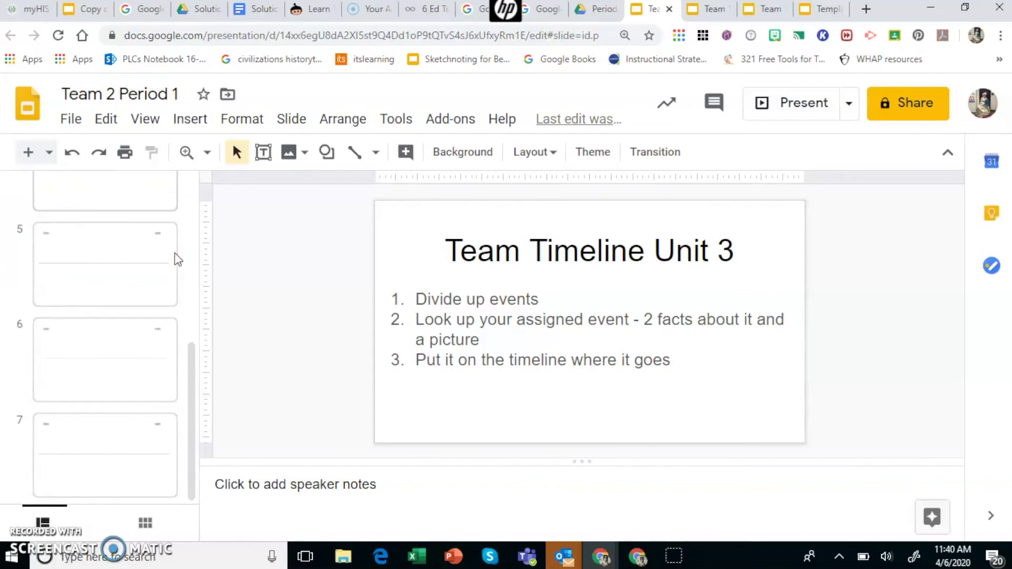
{"action": "left_click", "coordinate": [28, 153]}
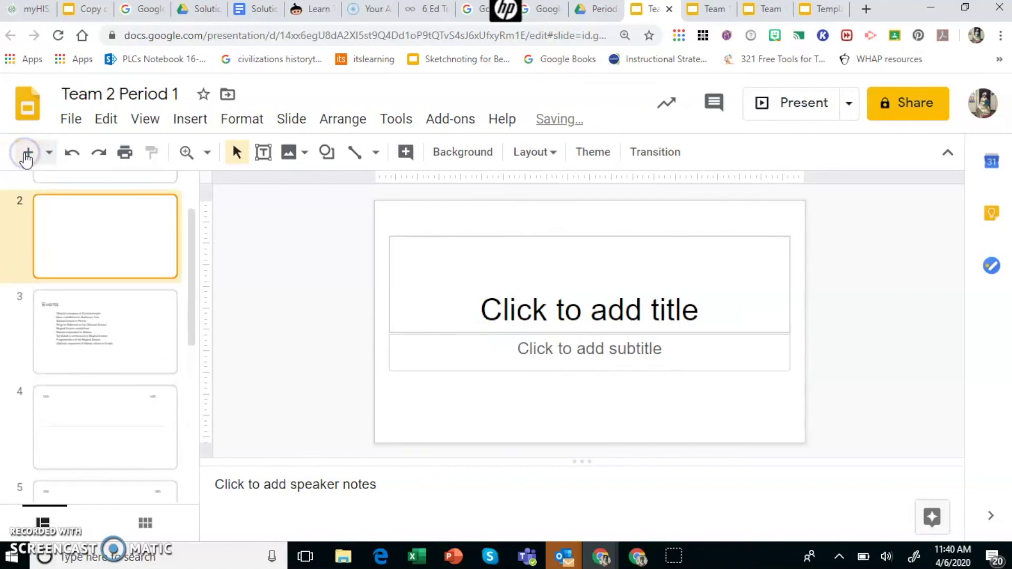
Step: Move the new blank slide to the end as slide 8 and title it 'Exit Ticket'
{"action": "left_click", "coordinate": [130, 237]}
{"action": "left_click_drag", "start_coordinate": [130, 238], "coordinate": [106, 496]}
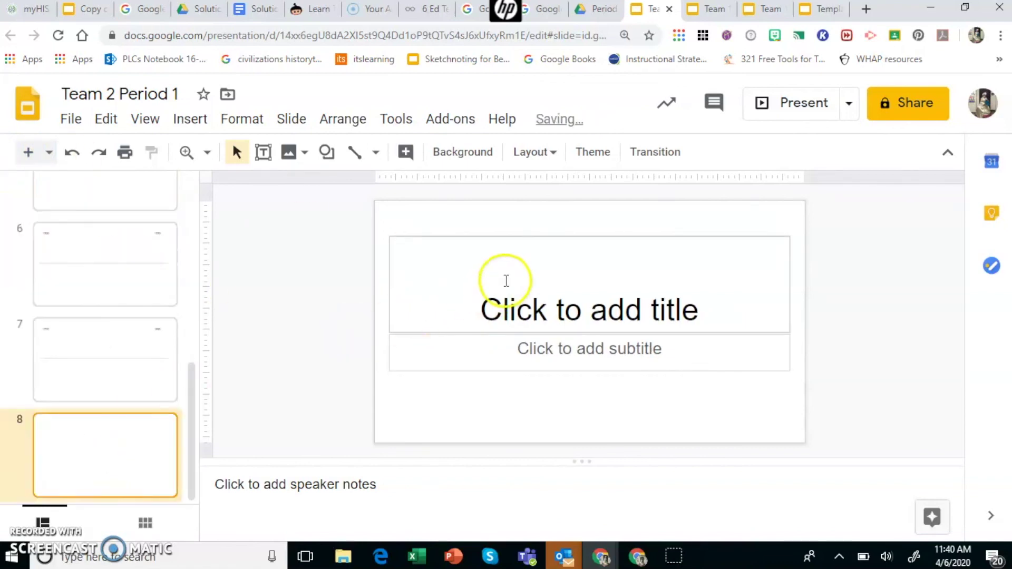
{"action": "left_click", "coordinate": [514, 293]}
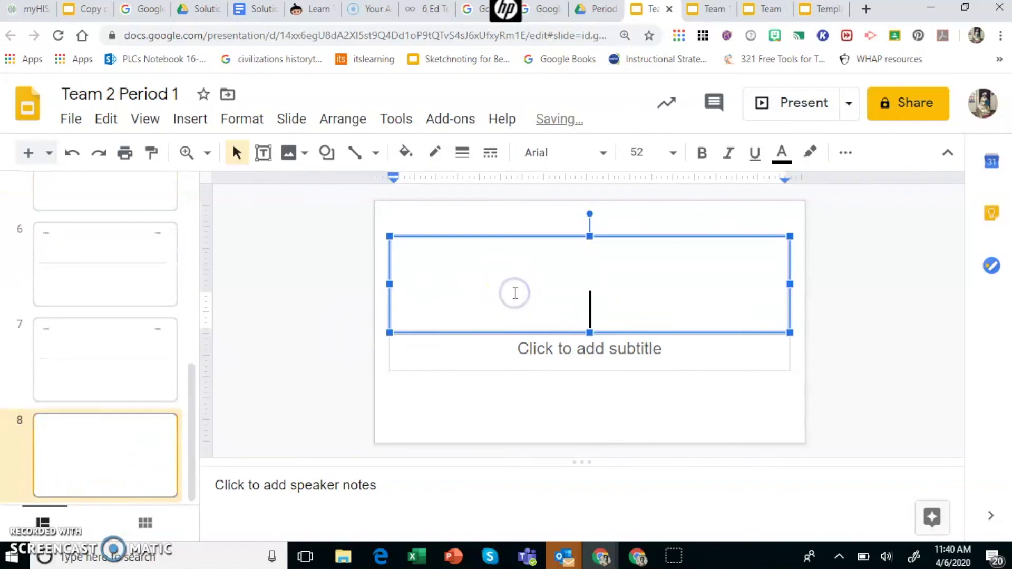
{"action": "type", "text": "Exit Ticket"}
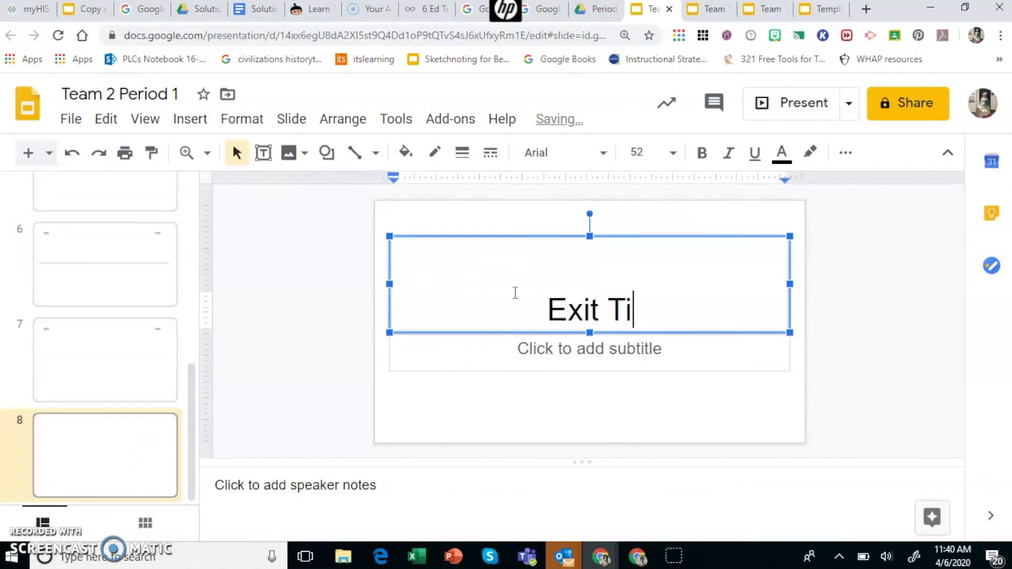